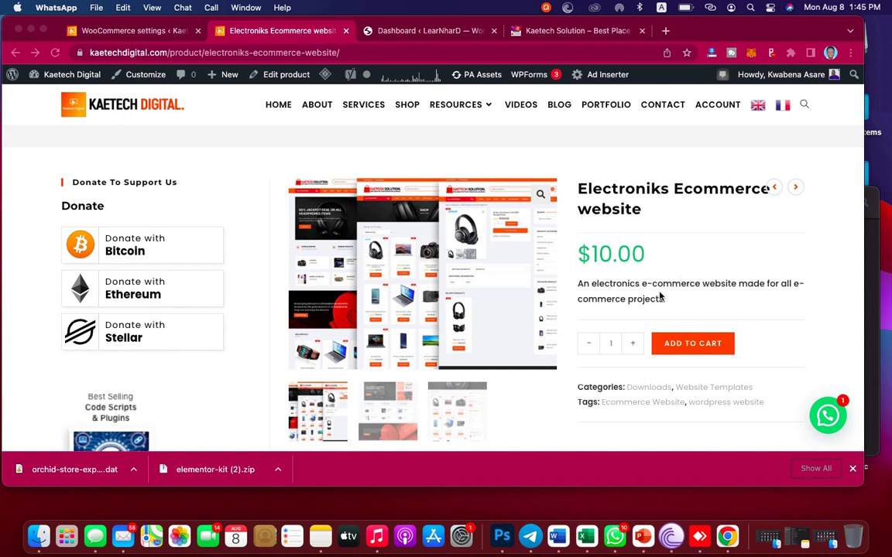
Look through the Kaetech Solution demo store's home page from the header to the footer
left_click(586, 31)
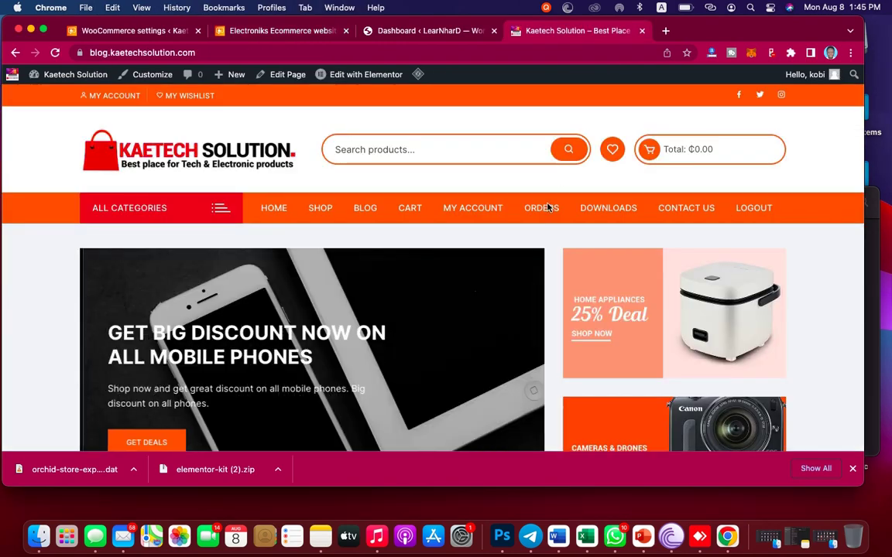
scroll(557, 178, "down", 20)
scroll(557, 178, "down", 20)
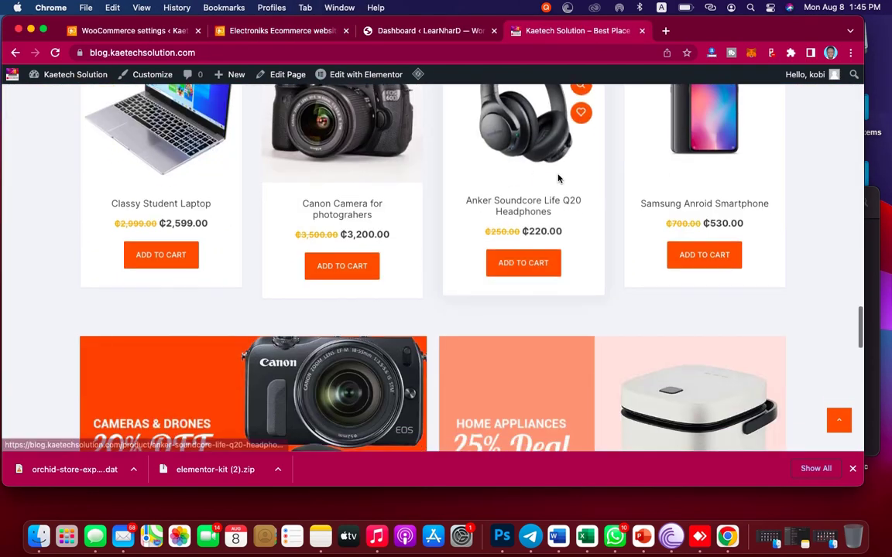
scroll(559, 175, "down", 5)
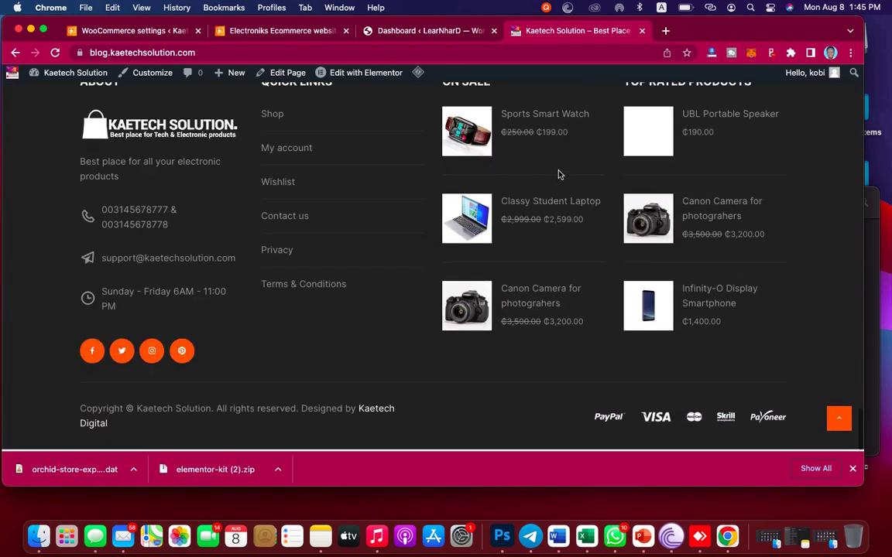
scroll(558, 175, "up", 20)
scroll(559, 175, "up", 3)
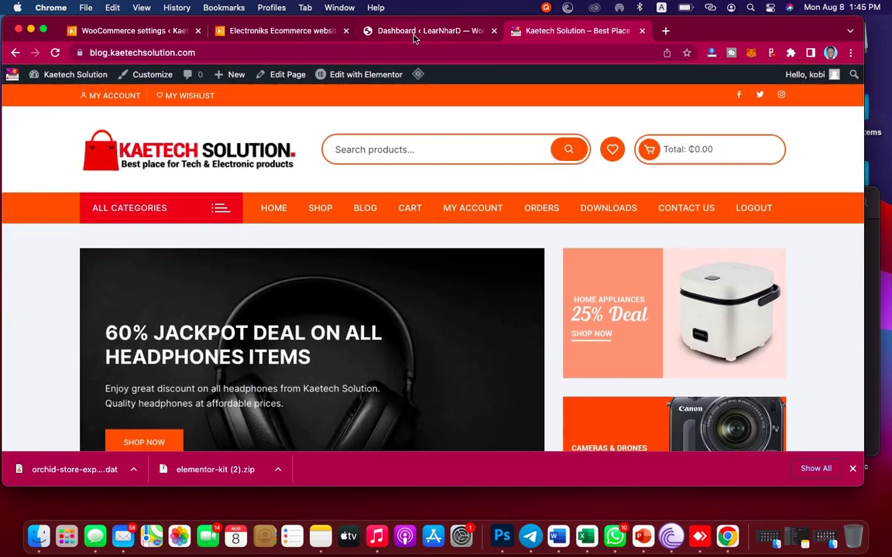
Review the Electroniks Ecommerce website product page and its description, dismissing the message notification and the downloads bar
left_click(275, 31)
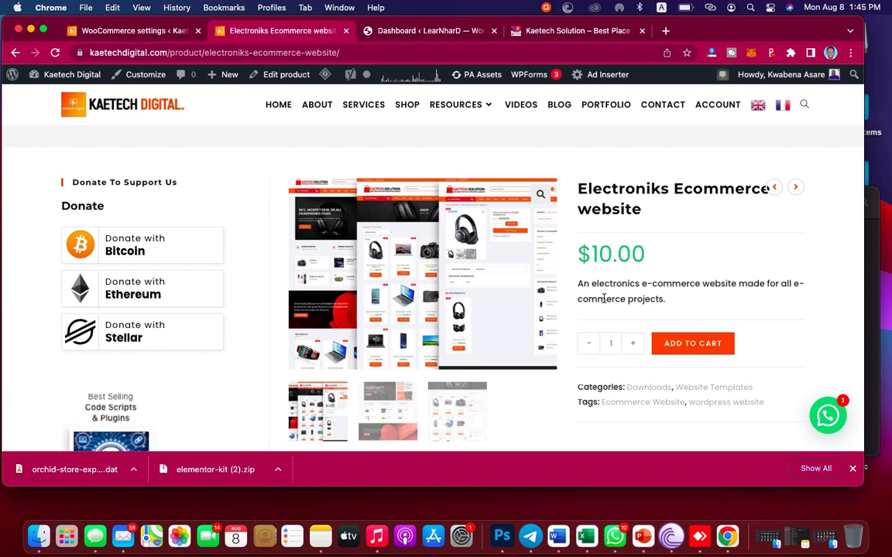
scroll(604, 299, "down", 10)
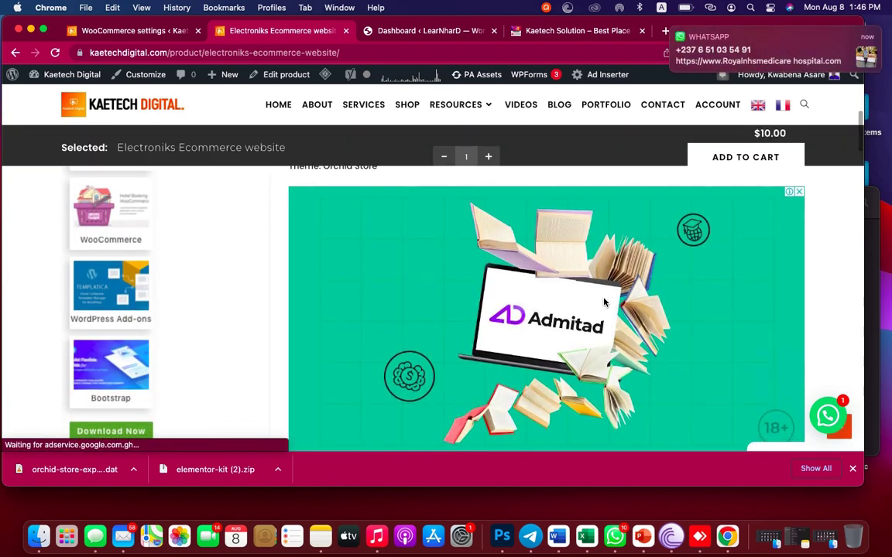
scroll(603, 302, "down", 5)
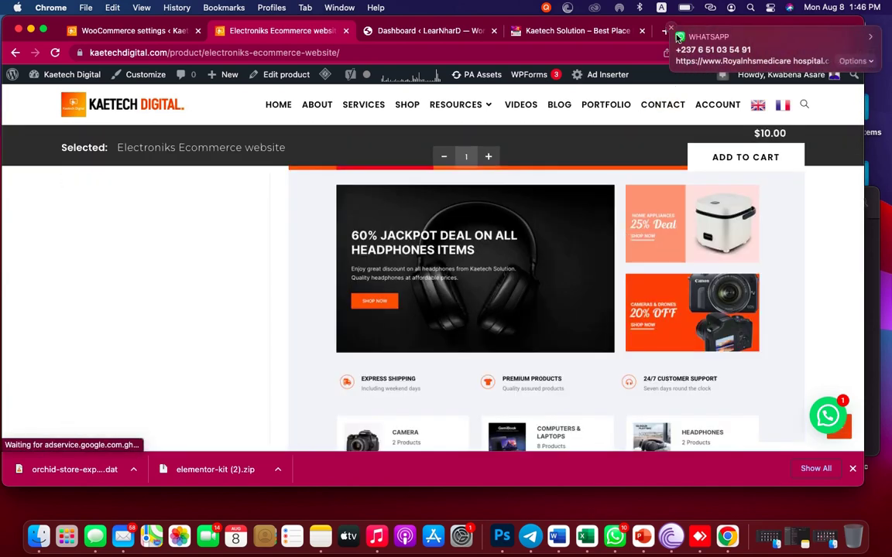
left_click(671, 28)
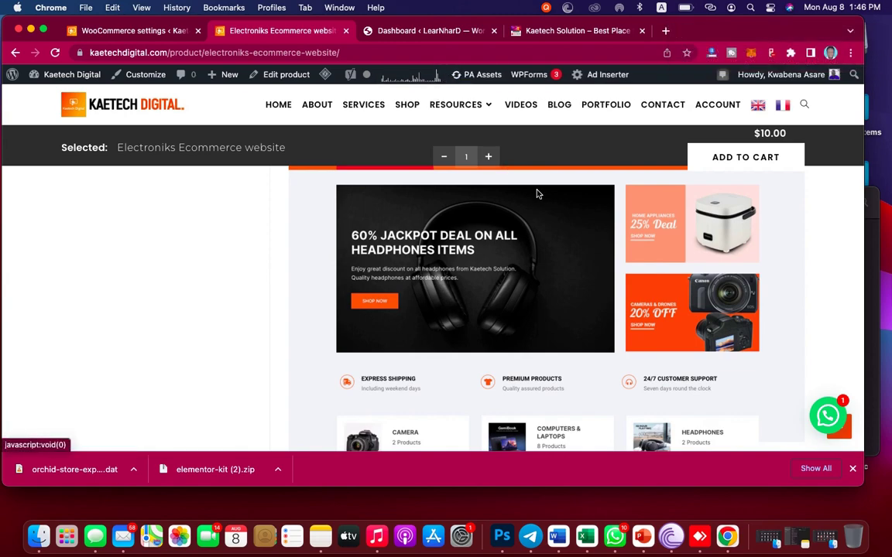
scroll(538, 194, "up", 15)
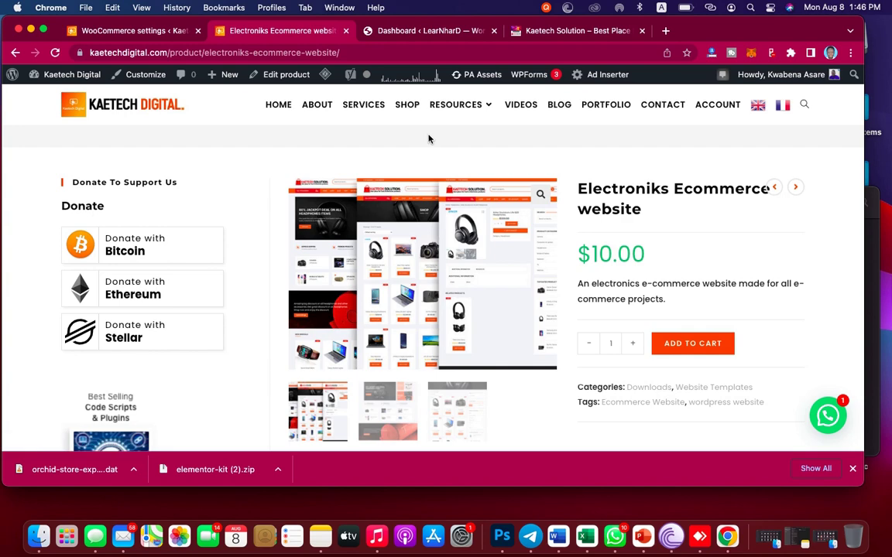
left_click(852, 468)
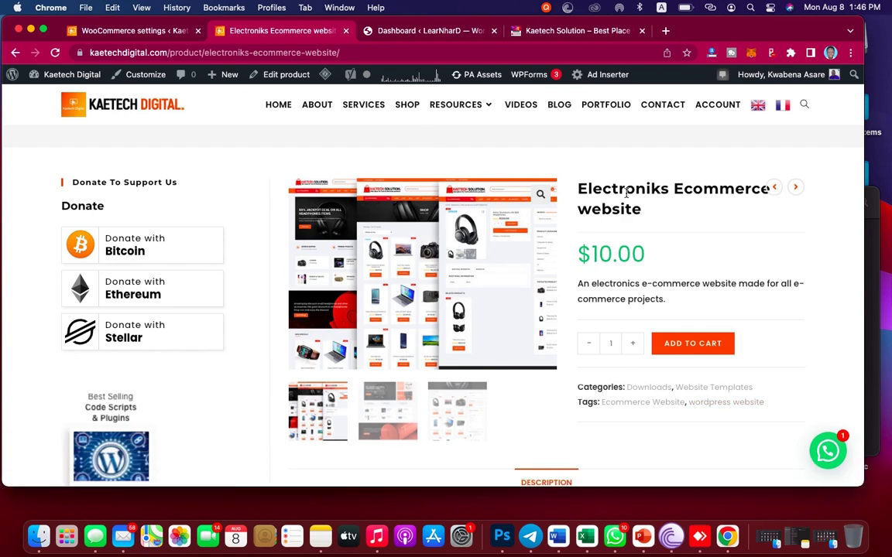
Open the LearNharD site's front end from its dashboard in a new tab and examine its home page
left_click(447, 30)
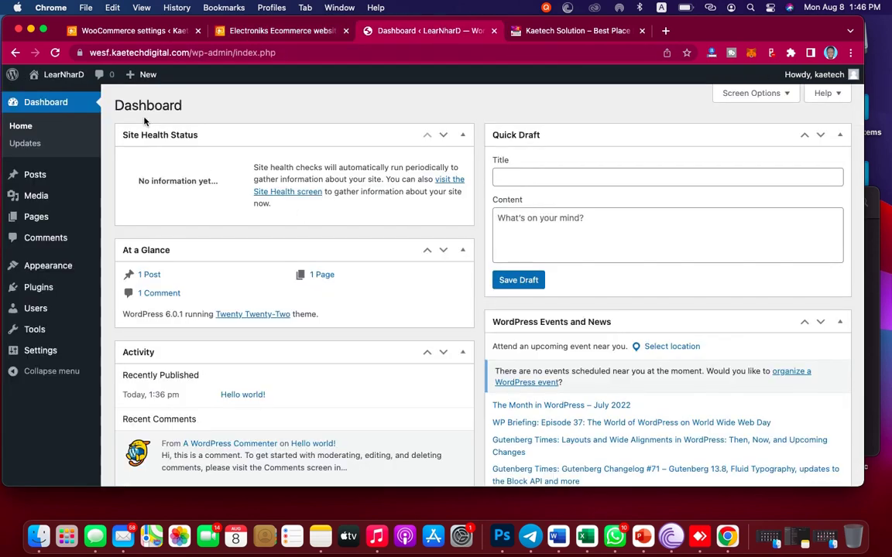
mouse_move(54, 75)
right_click(54, 98)
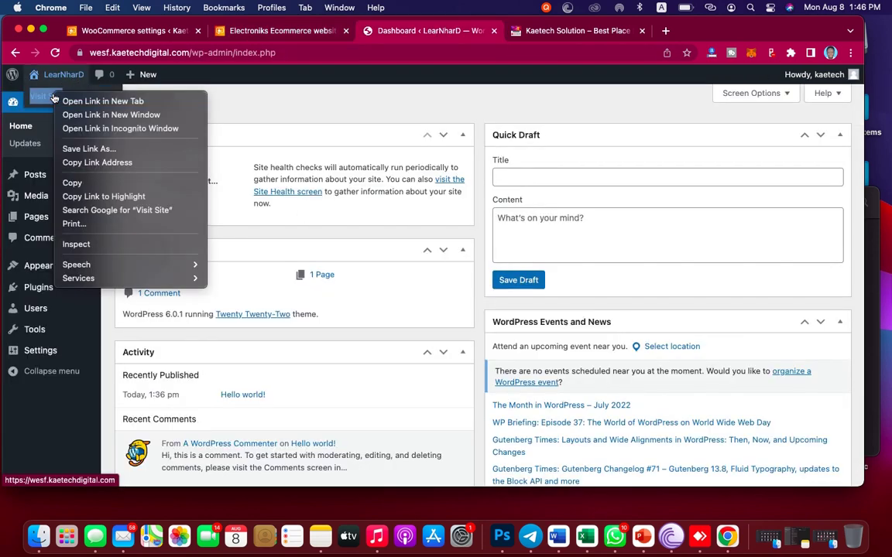
left_click(73, 101)
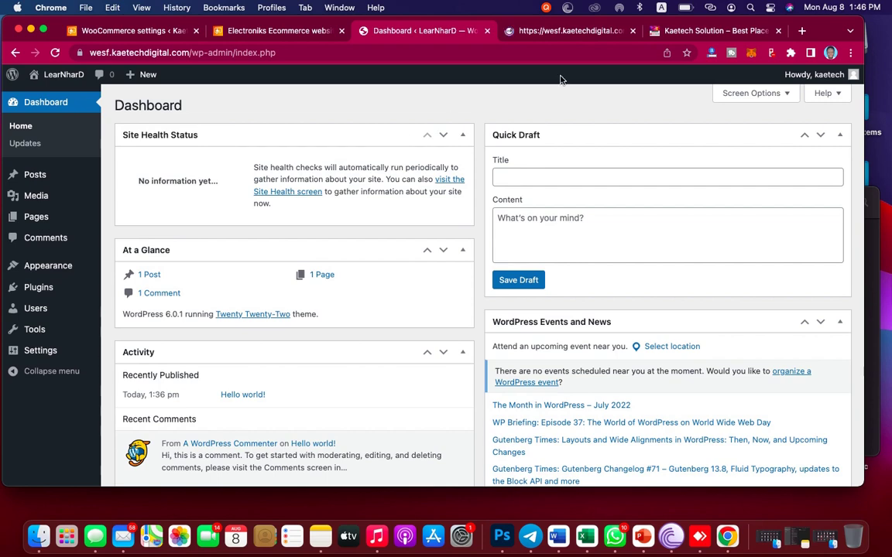
left_click(571, 31)
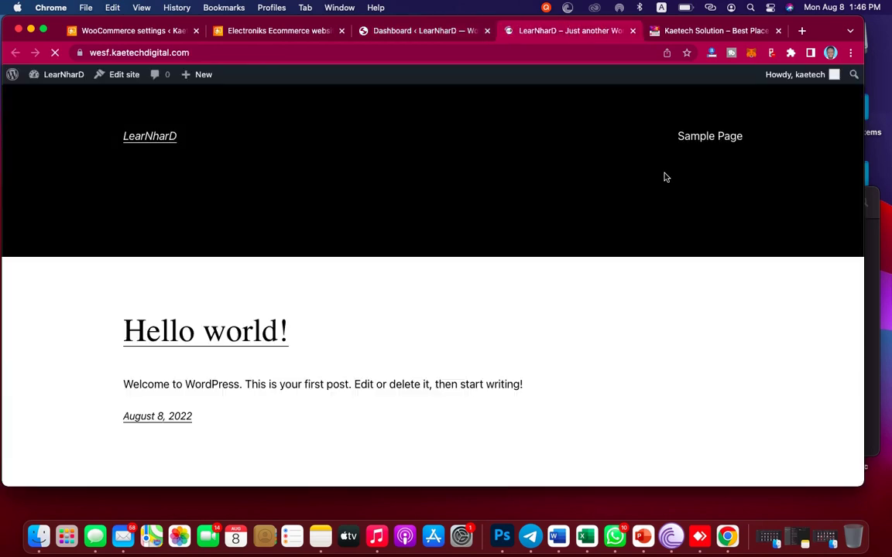
scroll(651, 293, "down", 3)
scroll(651, 292, "up", 2)
scroll(650, 292, "up", 3)
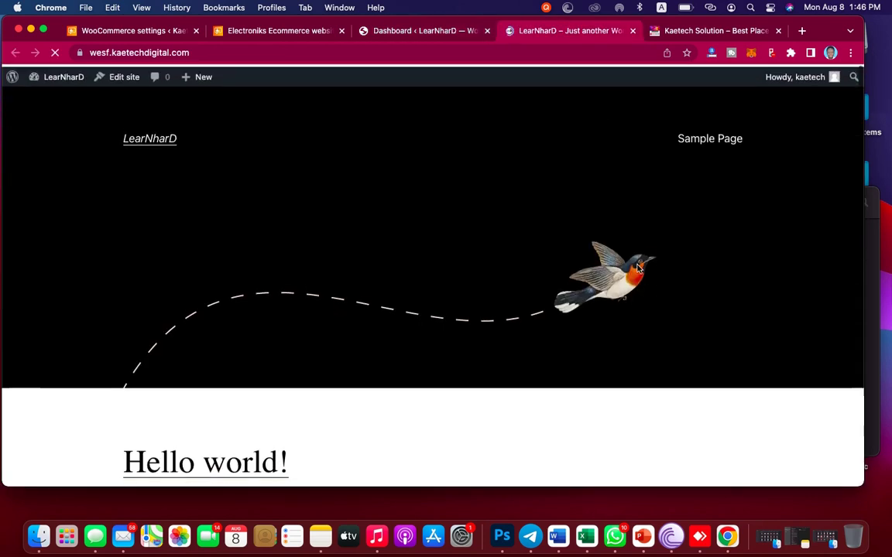
Search for Elementor among the plugins to add to the LearNharD site, and install and activate Elementor Website Builder
left_click(416, 34)
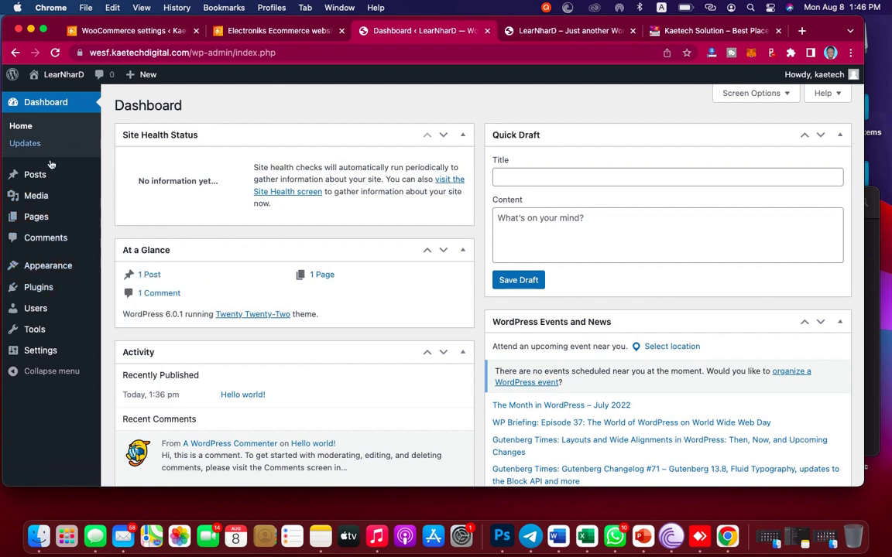
mouse_move(36, 290)
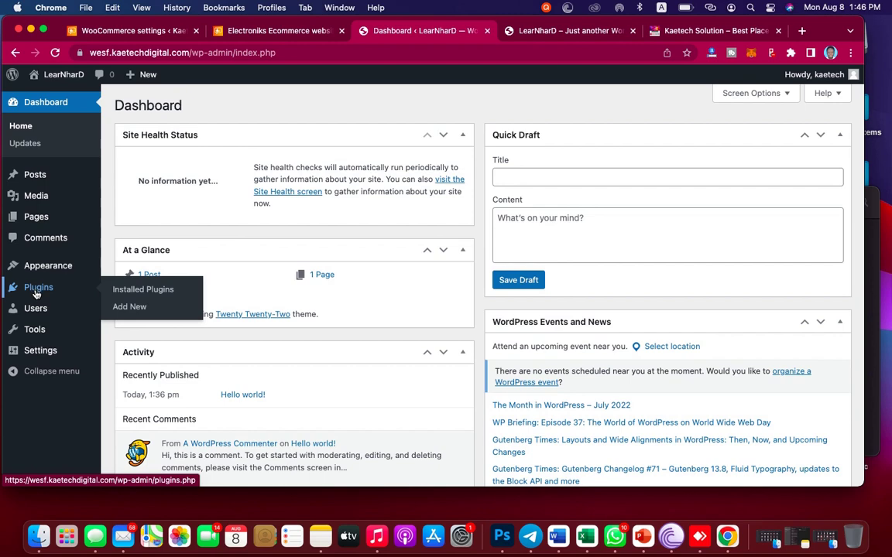
left_click(131, 308)
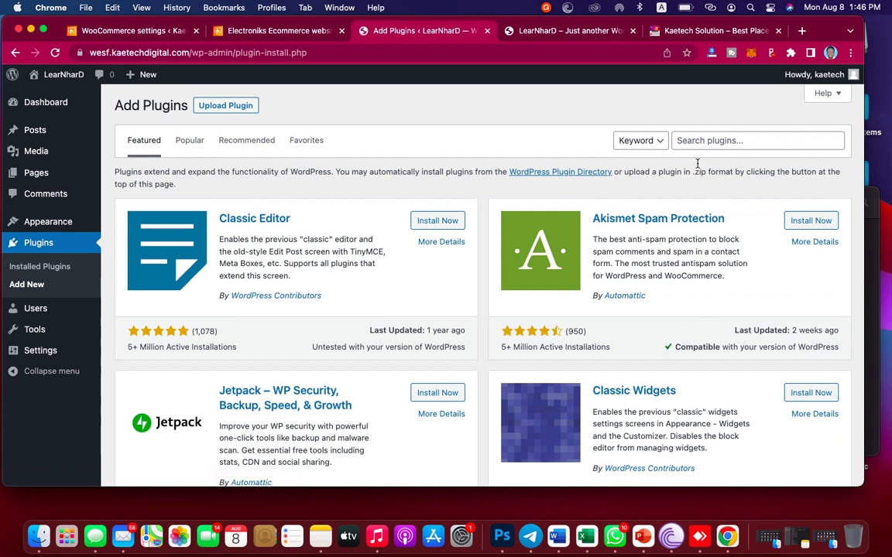
left_click(702, 141)
type("Elementor")
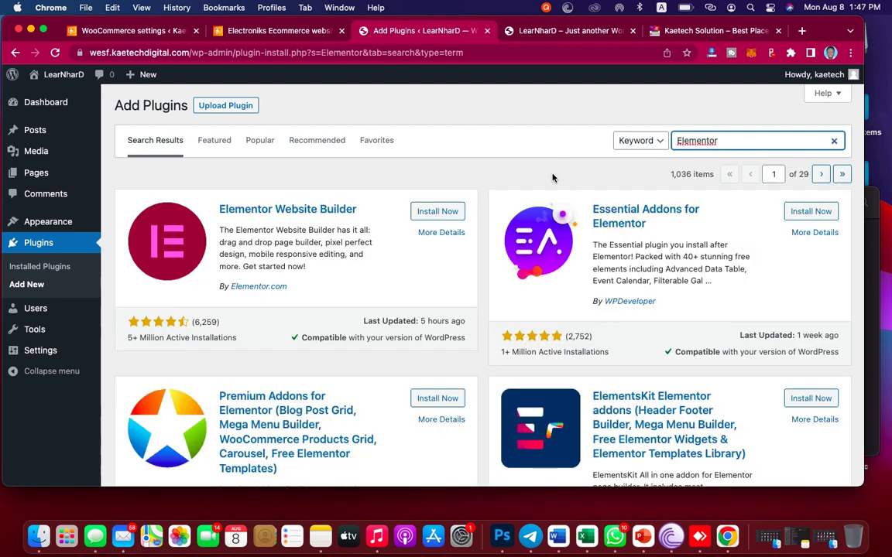
left_click(449, 212)
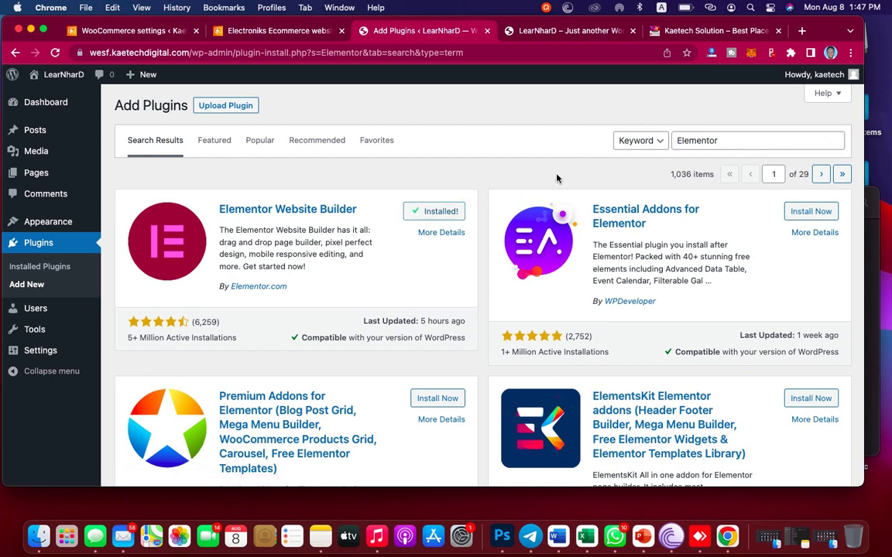
left_click(444, 210)
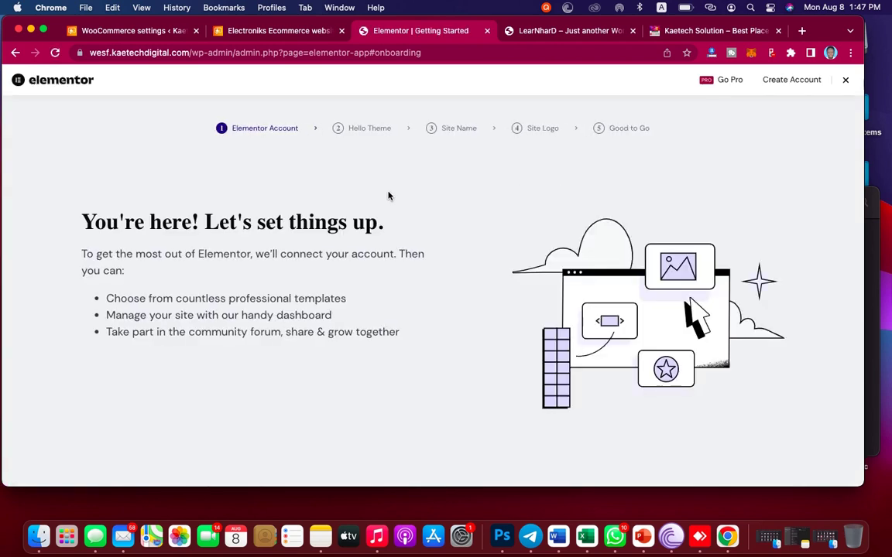
Exit the Elementor onboarding wizard without connecting an account and check the WordPress dashboard
scroll(678, 264, "down", 2)
scroll(679, 260, "up", 2)
scroll(671, 269, "down", 2)
scroll(671, 269, "up", 2)
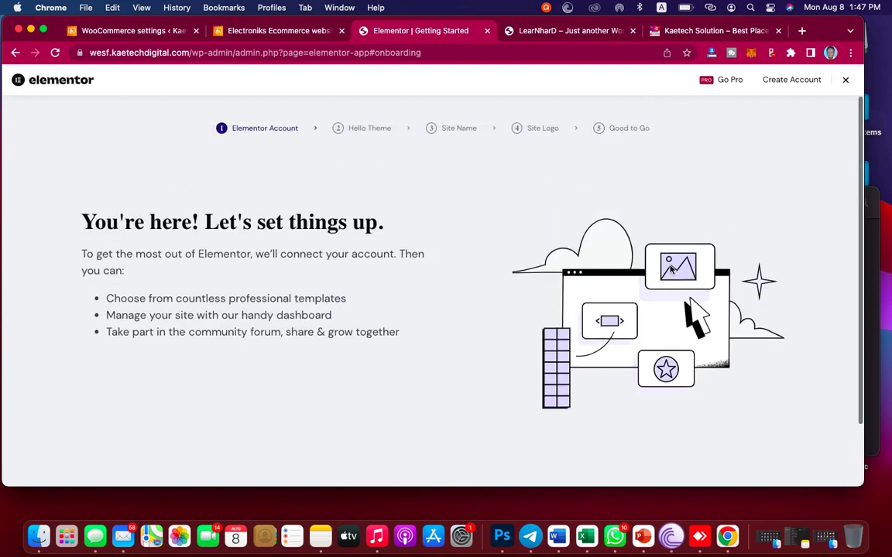
left_click(845, 81)
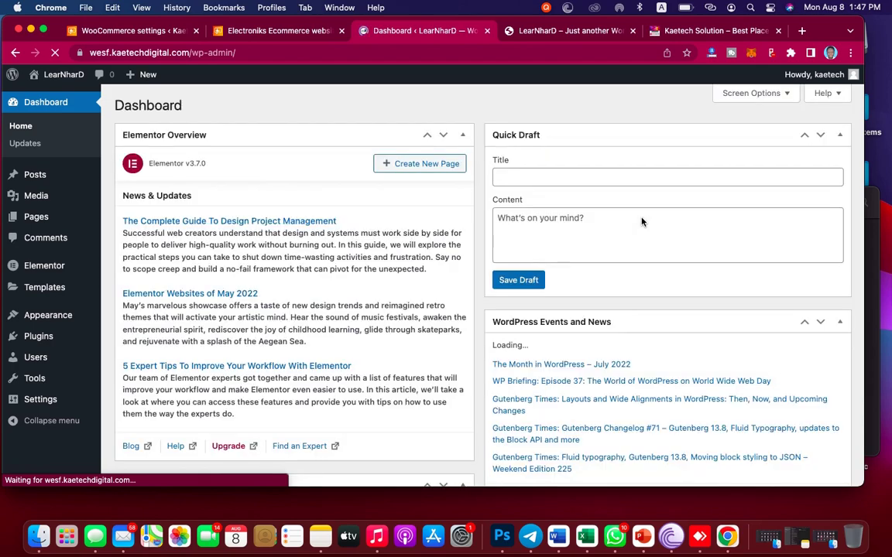
scroll(454, 265, "down", 5)
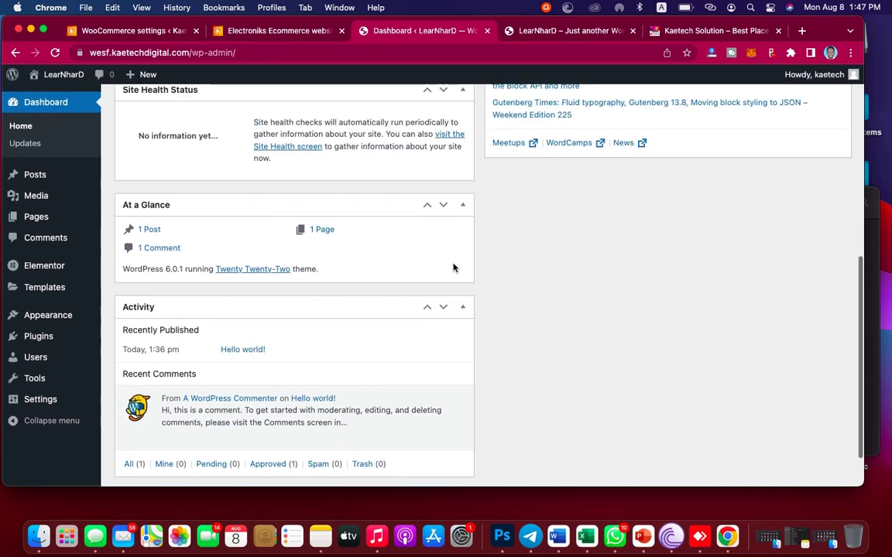
scroll(454, 265, "up", 5)
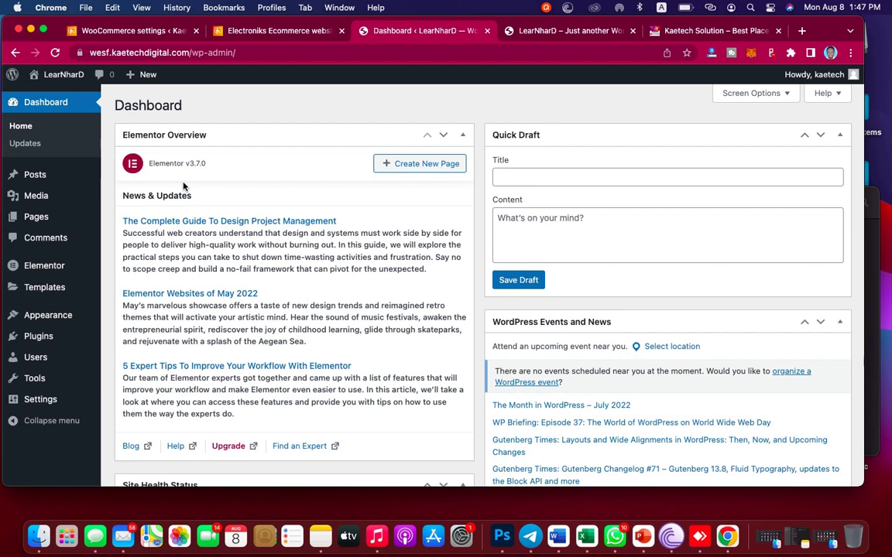
Look again at the upper part of the Kaetech Solution demo store's home page
left_click(687, 33)
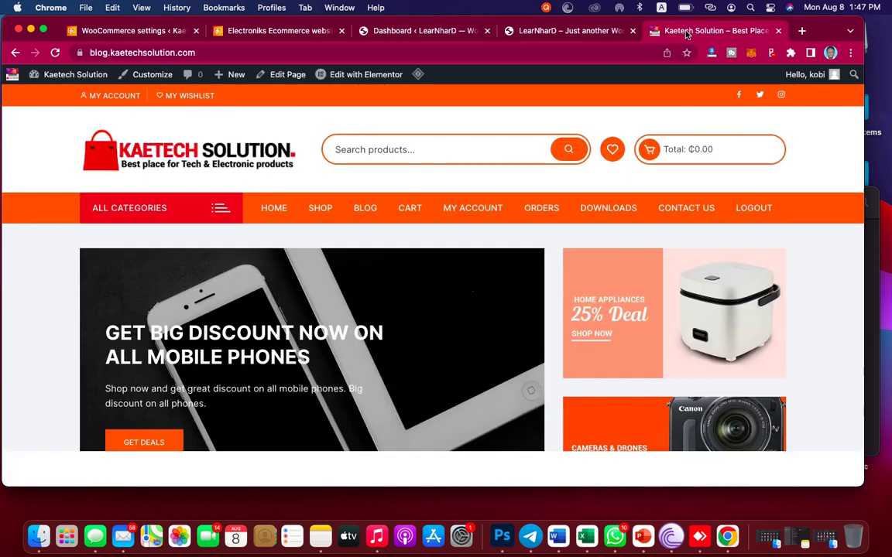
scroll(511, 263, "down", 3)
scroll(513, 272, "up", 3)
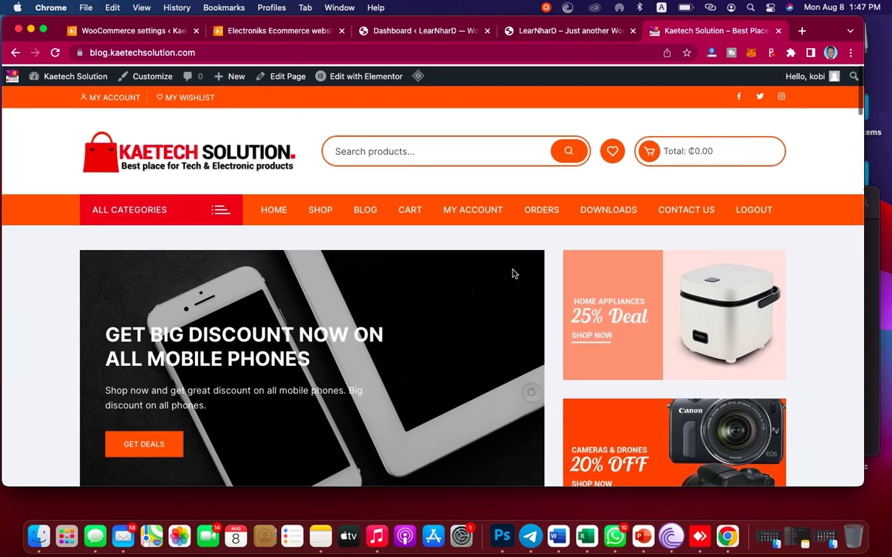
Review the required theme and plugins in the Electroniks product description and copy the theme name Orchid Store
left_click(302, 32)
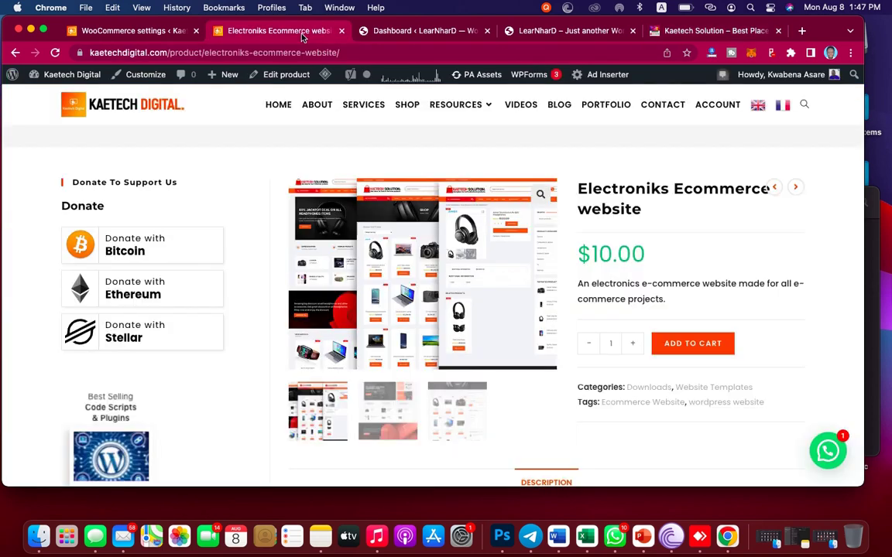
scroll(550, 295, "down", 10)
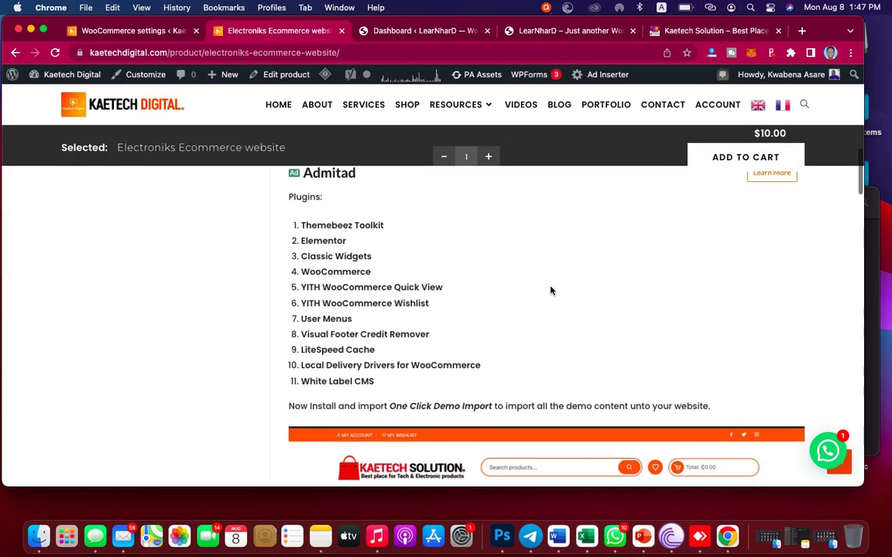
scroll(550, 290, "down", 3)
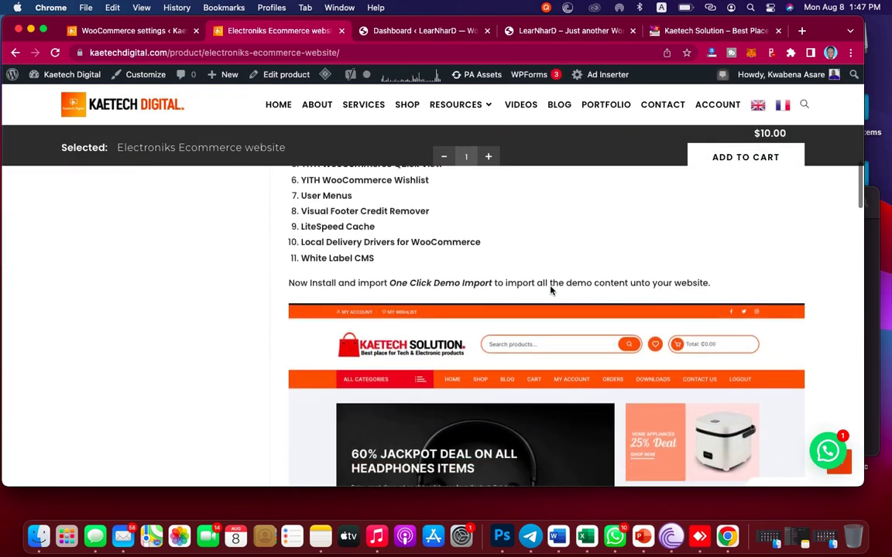
scroll(550, 290, "up", 4)
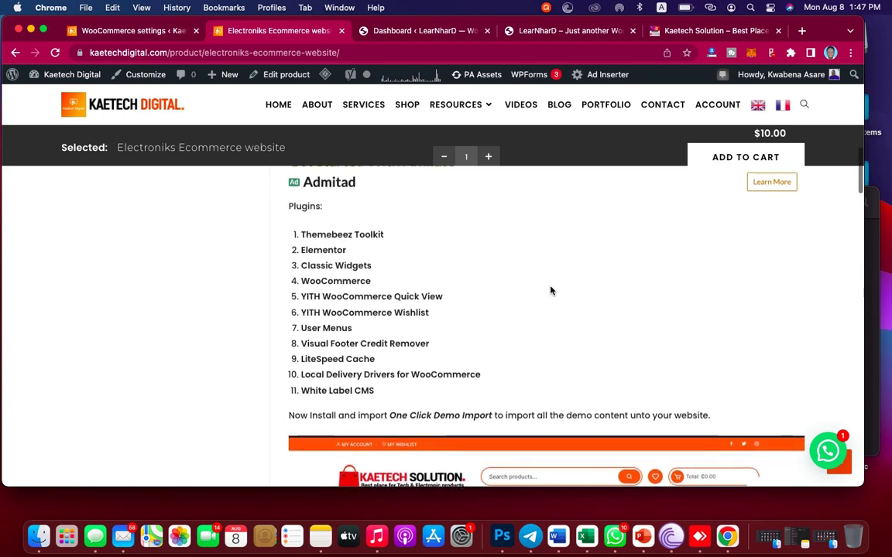
scroll(551, 290, "up", 8)
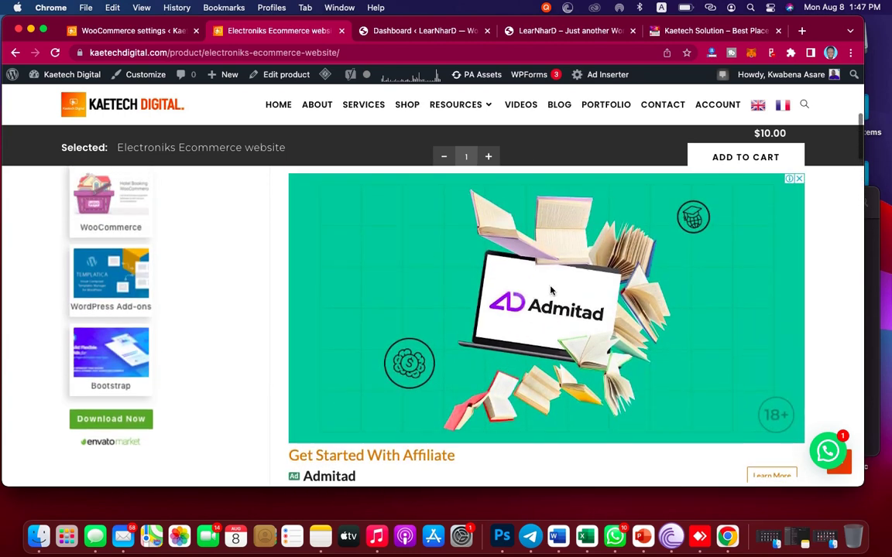
scroll(551, 291, "up", 1)
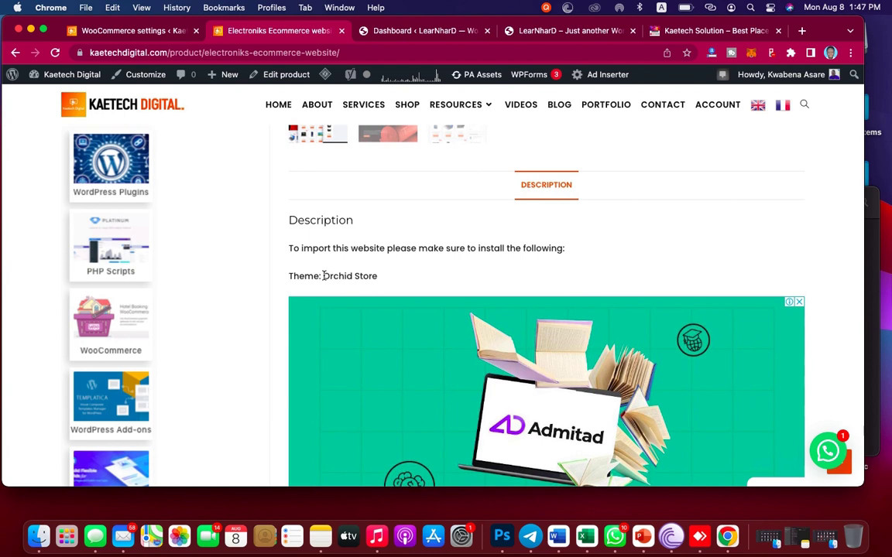
left_click_drag(323, 276, 371, 278)
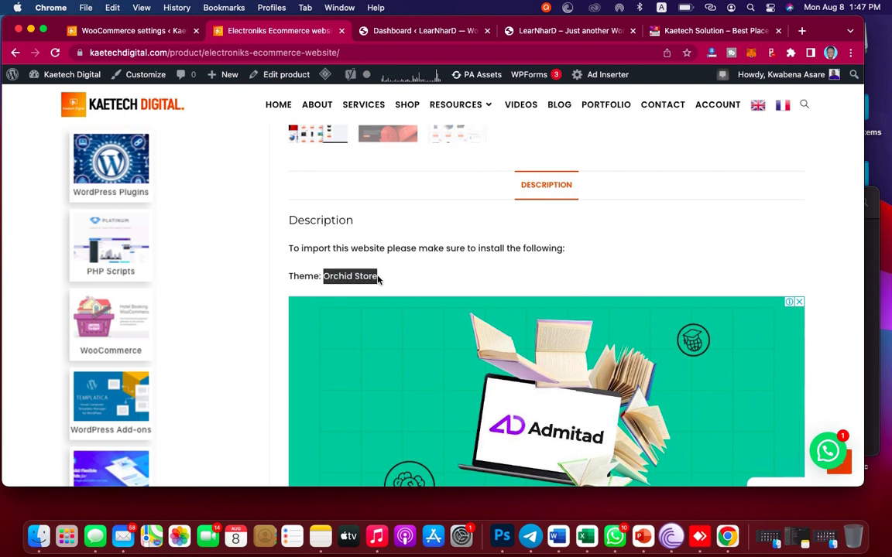
key("super+c")
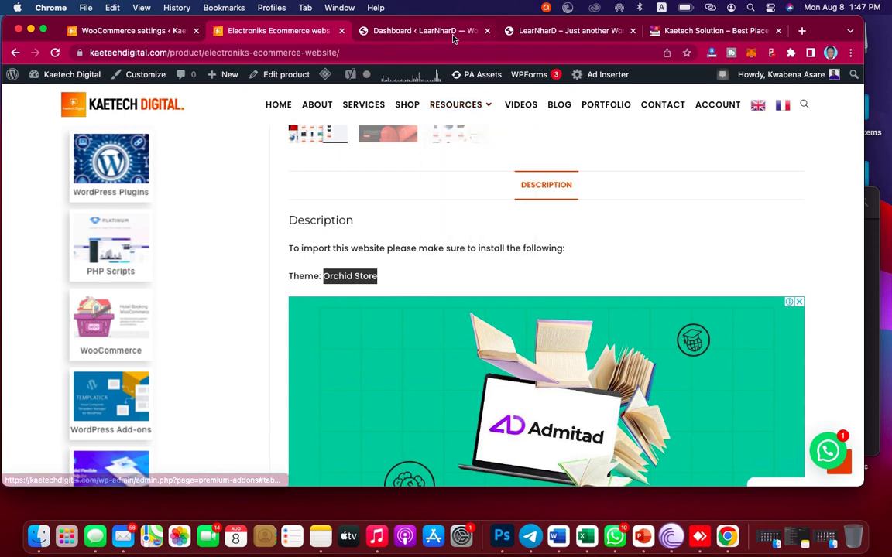
Search the new themes available to the LearNharD site for Orchid Store
left_click(402, 29)
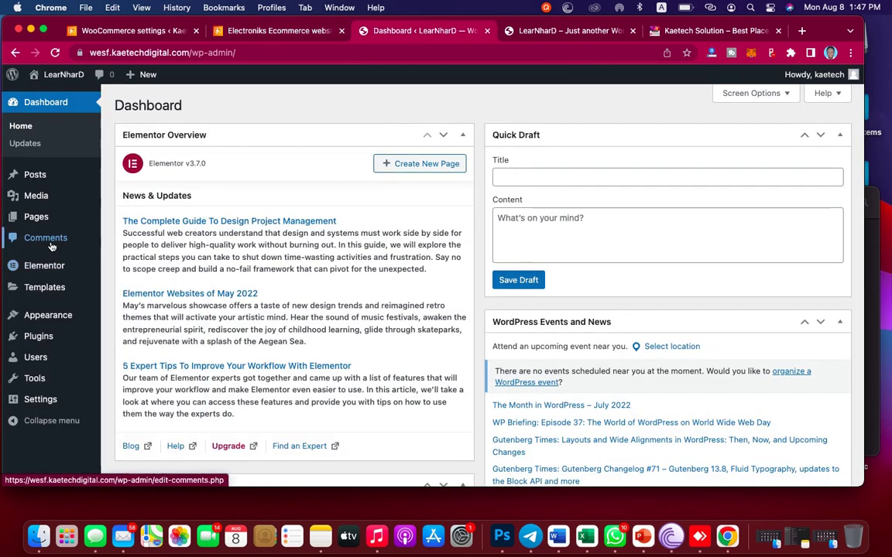
mouse_move(47, 319)
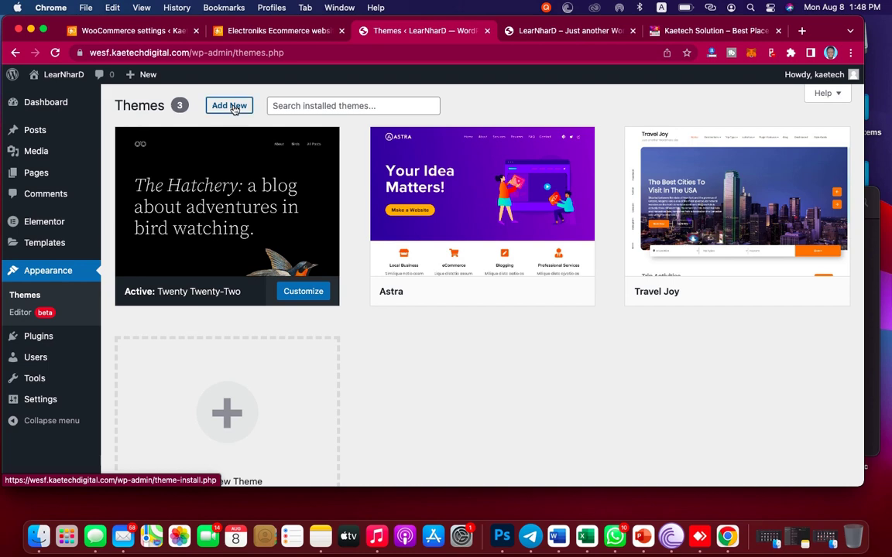
left_click(232, 107)
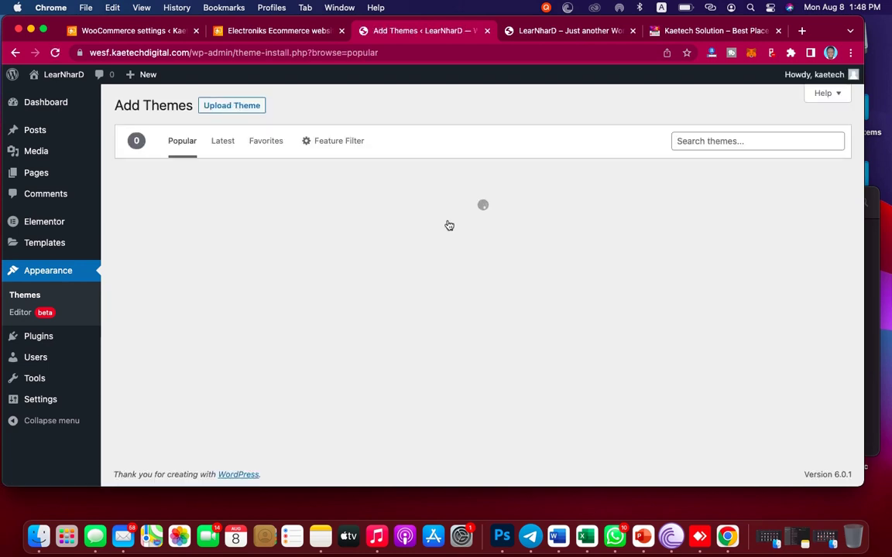
left_click(704, 142)
key("super+v")
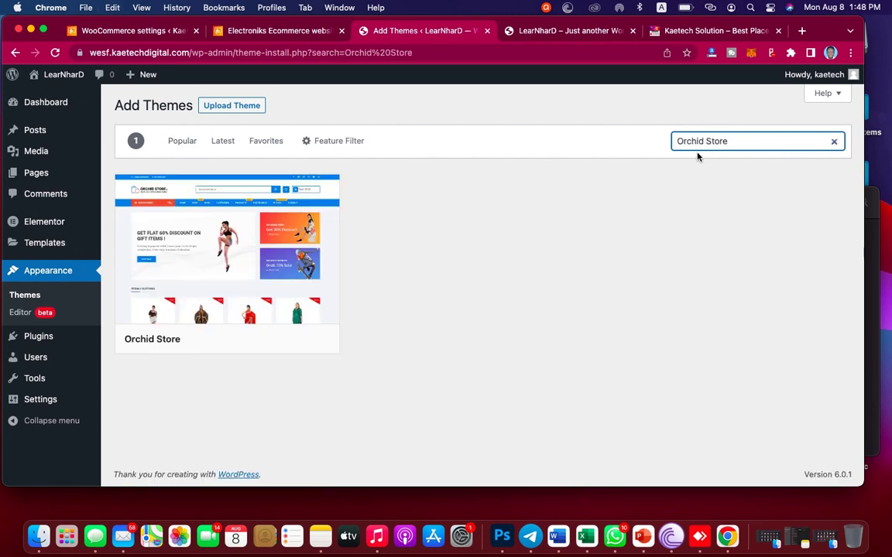
Install and activate the Orchid Store theme on the LearNharD site
mouse_move(308, 198)
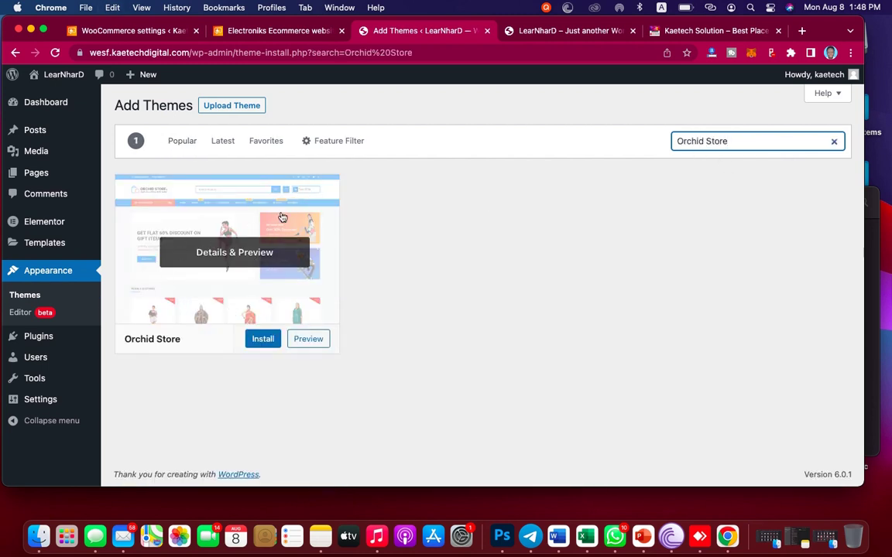
left_click(264, 342)
left_click(263, 339)
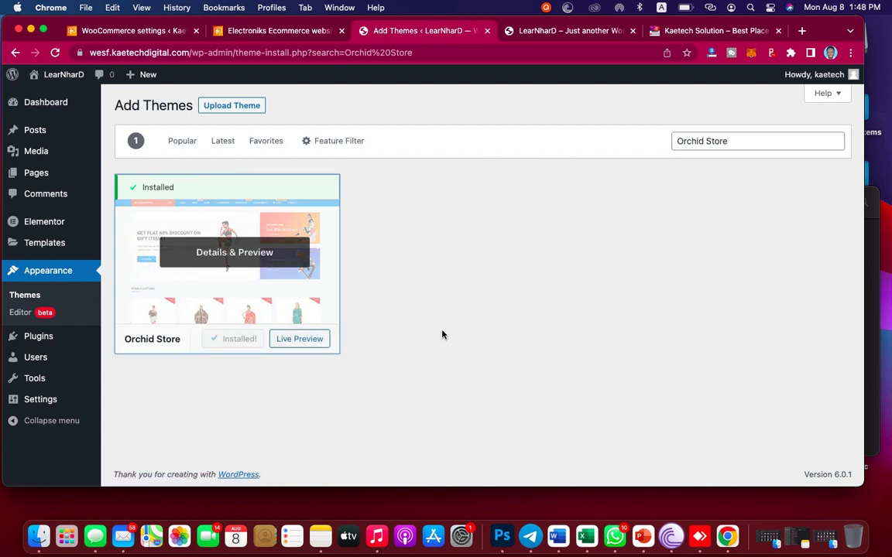
left_click(243, 341)
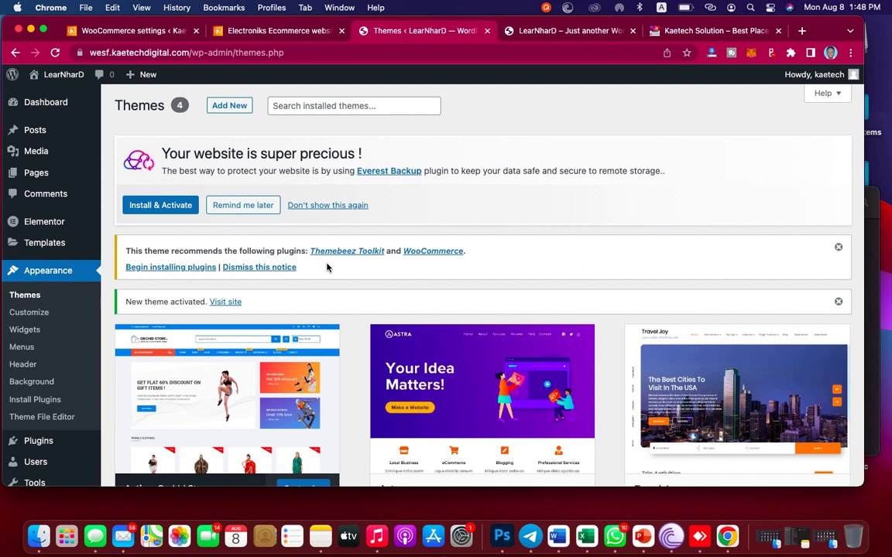
Install both plugins recommended by the theme, Themebeez Toolkit and WooCommerce, as one bulk action
left_click(174, 268)
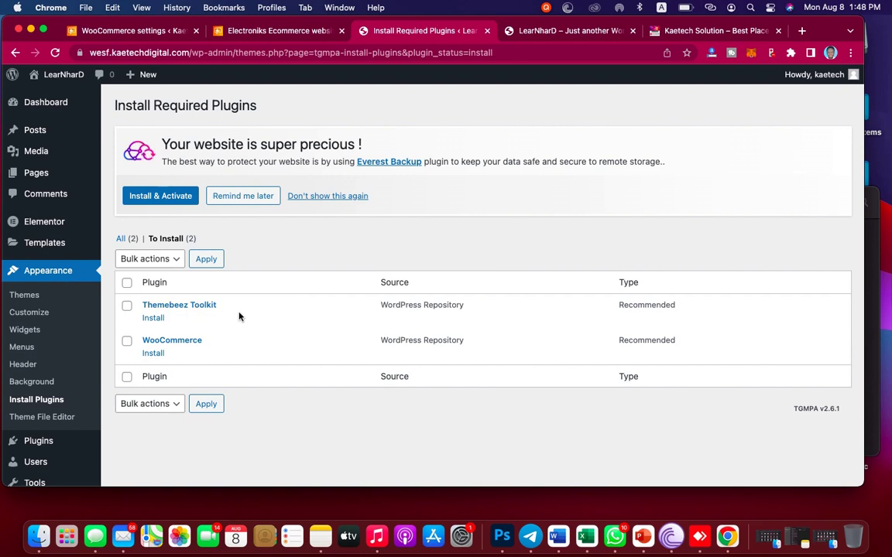
left_click(127, 284)
left_click(149, 260)
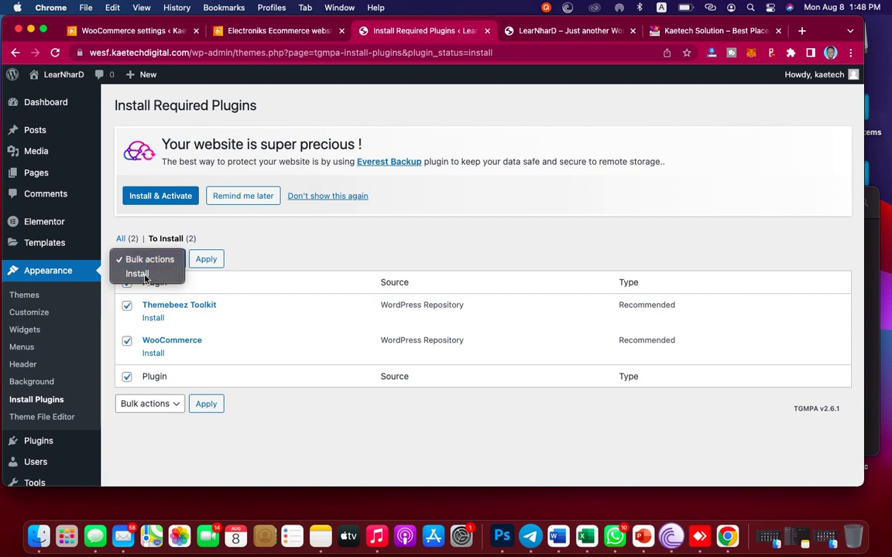
left_click(139, 274)
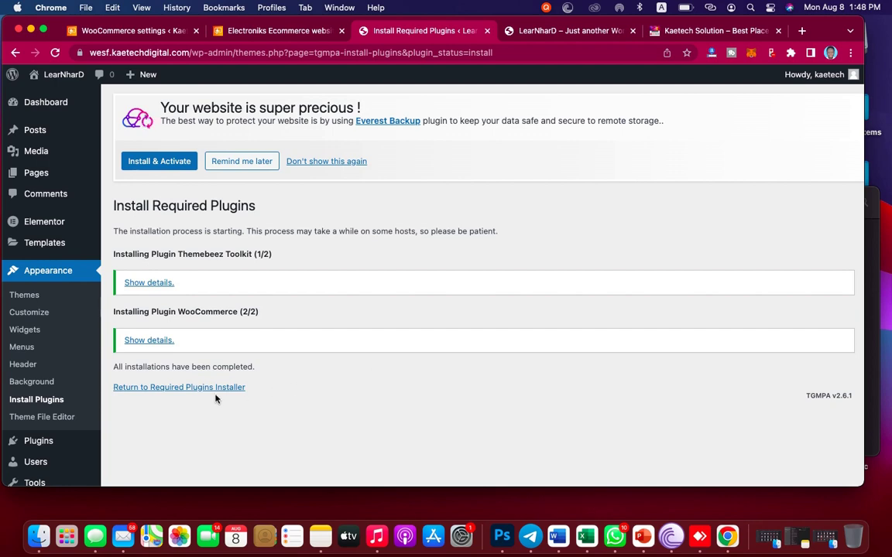
Return to the required plugins list and bulk activate Themebeez Toolkit and WooCommerce
left_click(193, 390)
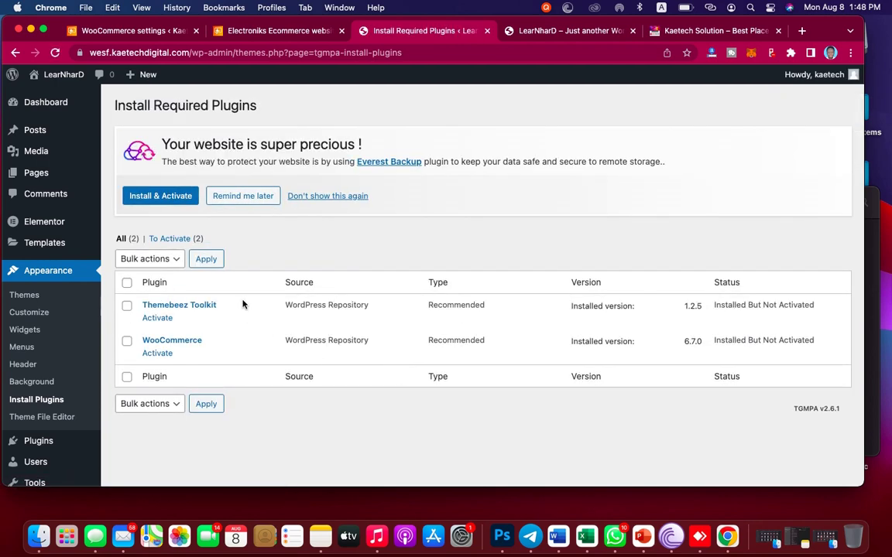
left_click(127, 284)
left_click(155, 260)
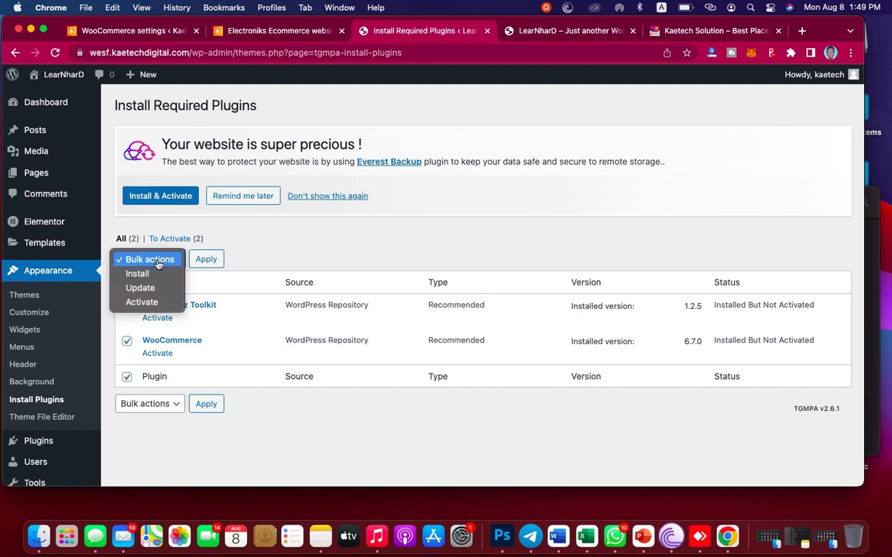
left_click(143, 302)
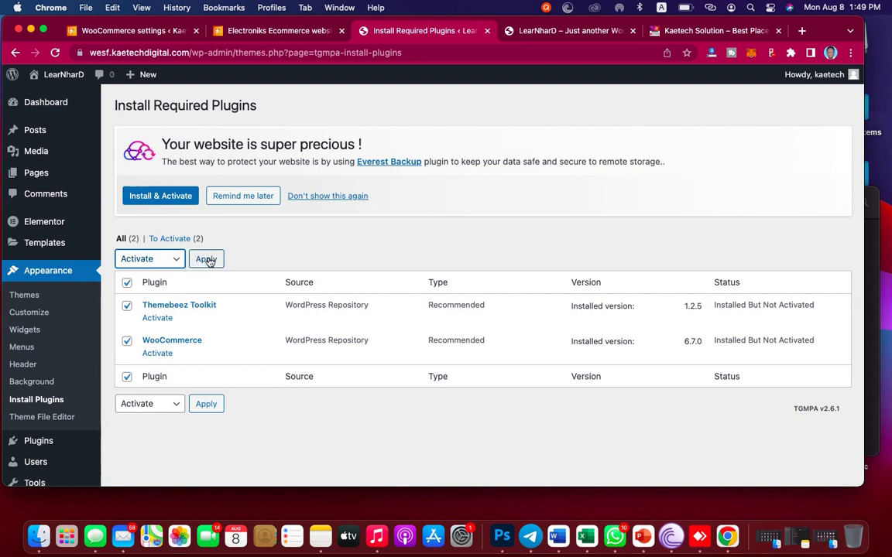
left_click(207, 260)
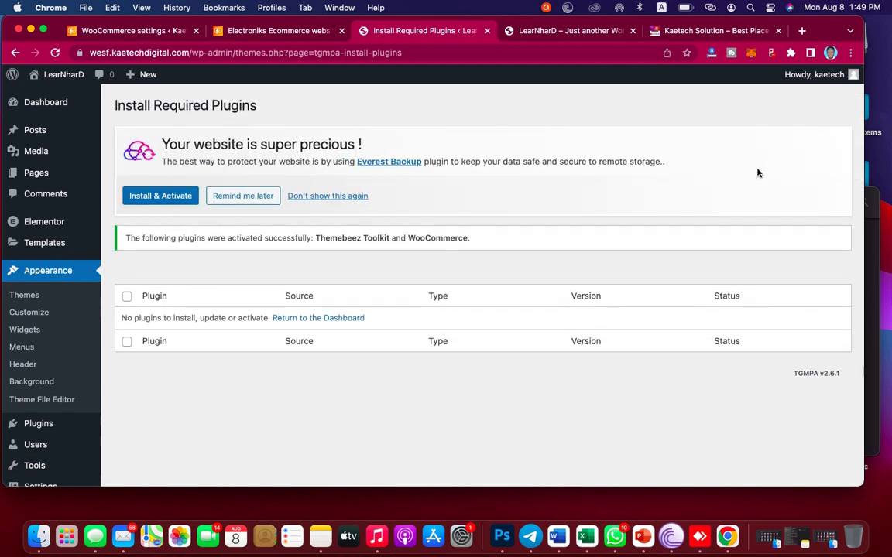
Reload the LearNharD home page and look over its layout with the browser enlarged to full screen
left_click(586, 35)
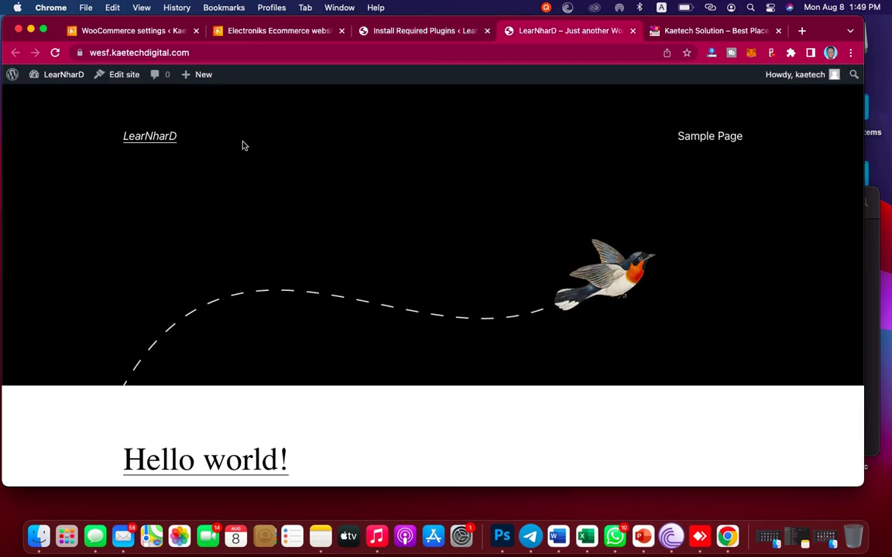
key("super+r")
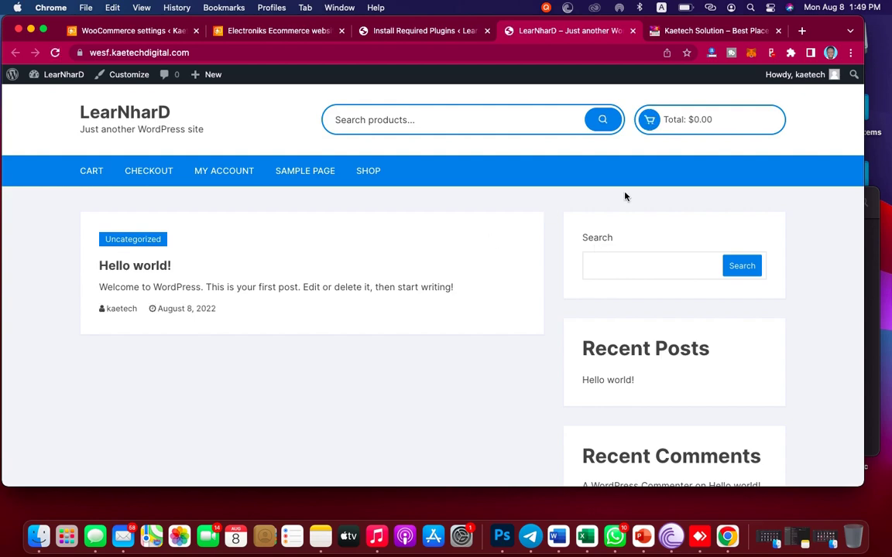
left_click(43, 28)
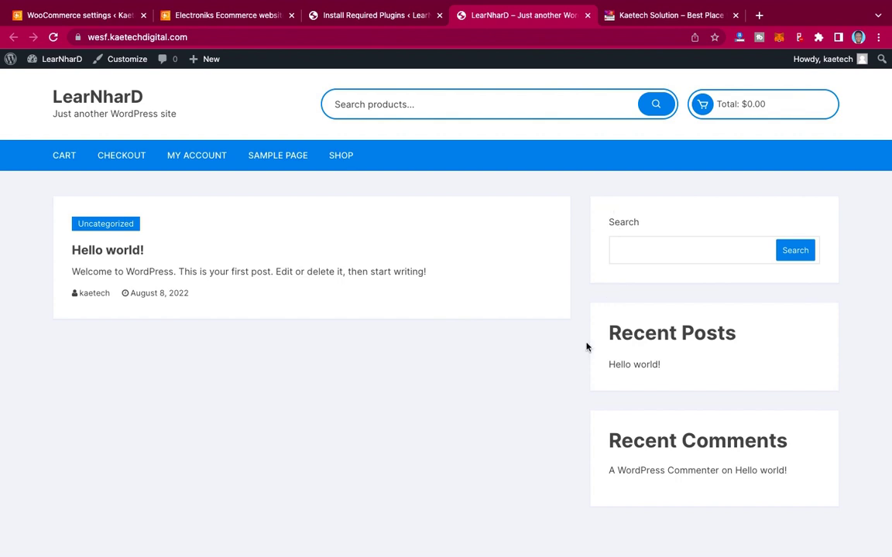
scroll(523, 410, "down", 2)
scroll(523, 410, "up", 2)
Look through the Kaetech Solution demo store's home page for comparison with the LearNharD site
left_click(629, 23)
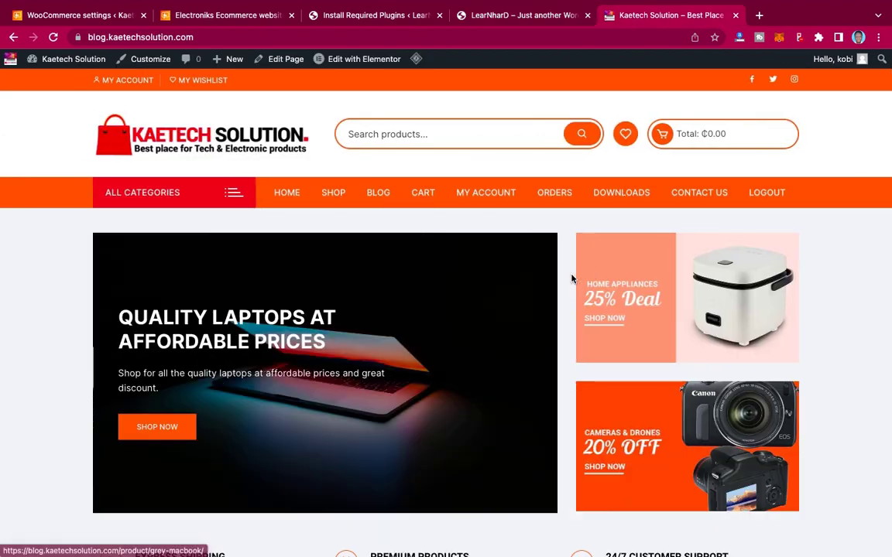
scroll(571, 279, "down", 10)
scroll(572, 279, "up", 10)
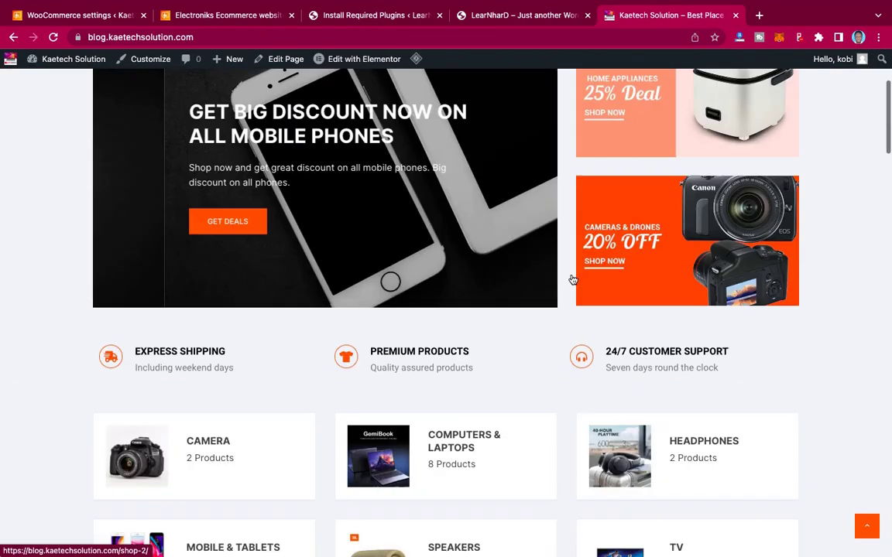
Return to the LearNharD admin site and open the experiments section of the Elementor settings
left_click(353, 15)
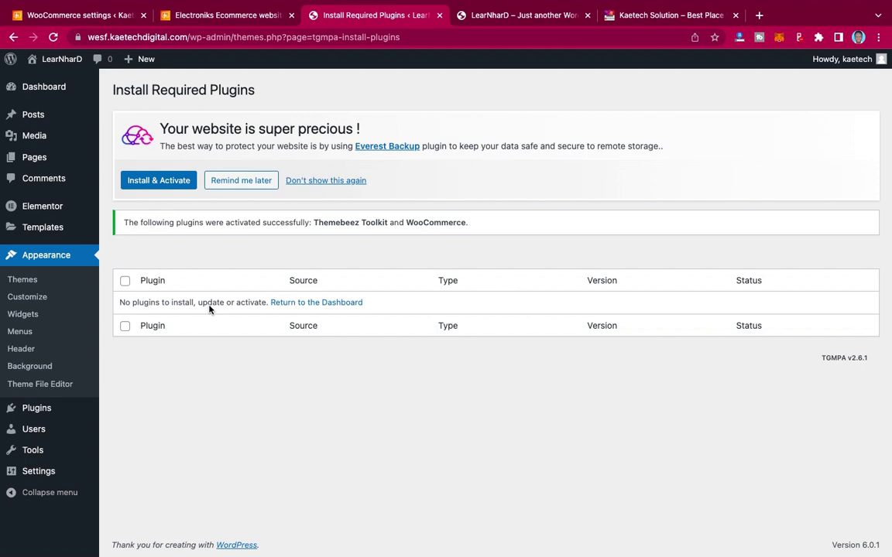
mouse_move(23, 208)
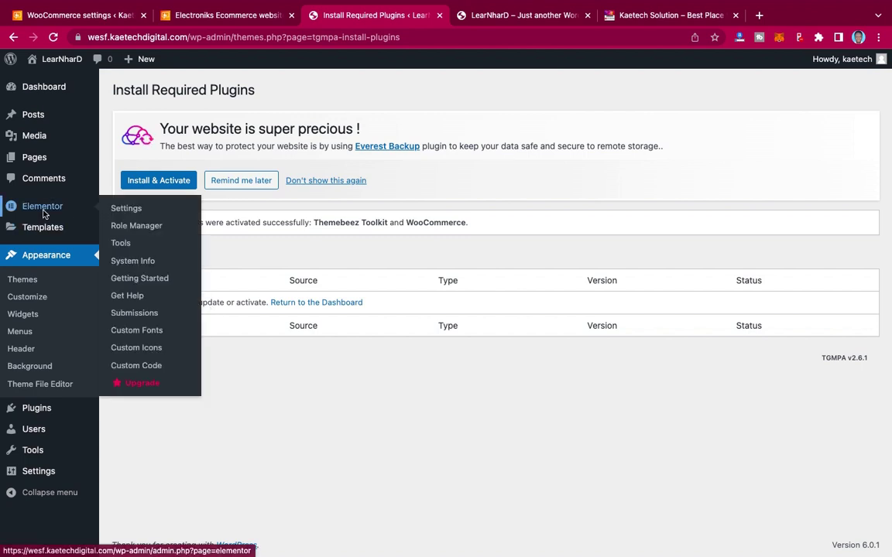
left_click(128, 211)
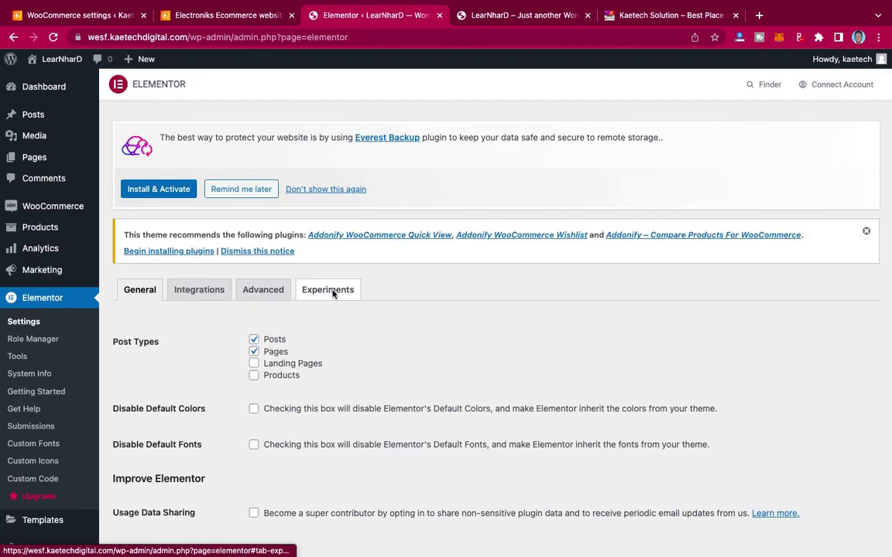
left_click(332, 291)
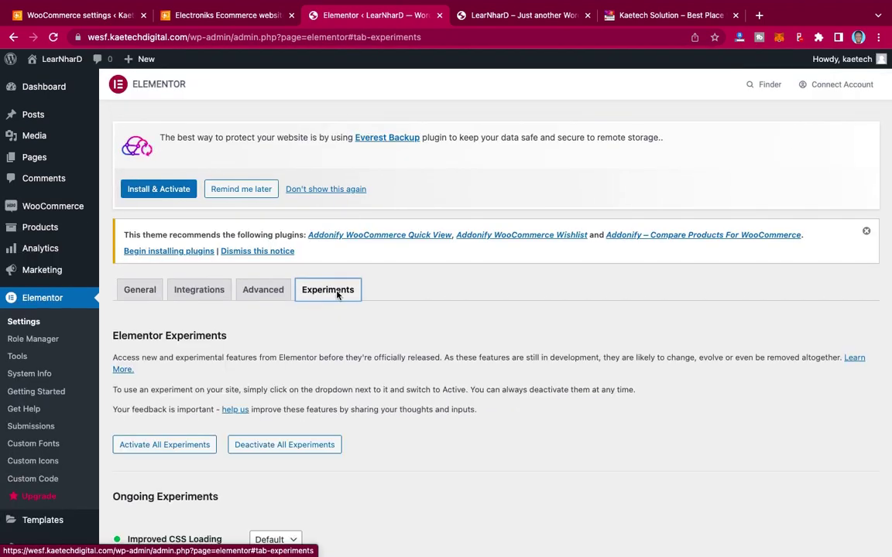
Set Elementor's Import Export Template Kit feature to Active and save the changes
scroll(382, 341, "down", 1)
scroll(382, 342, "down", 7)
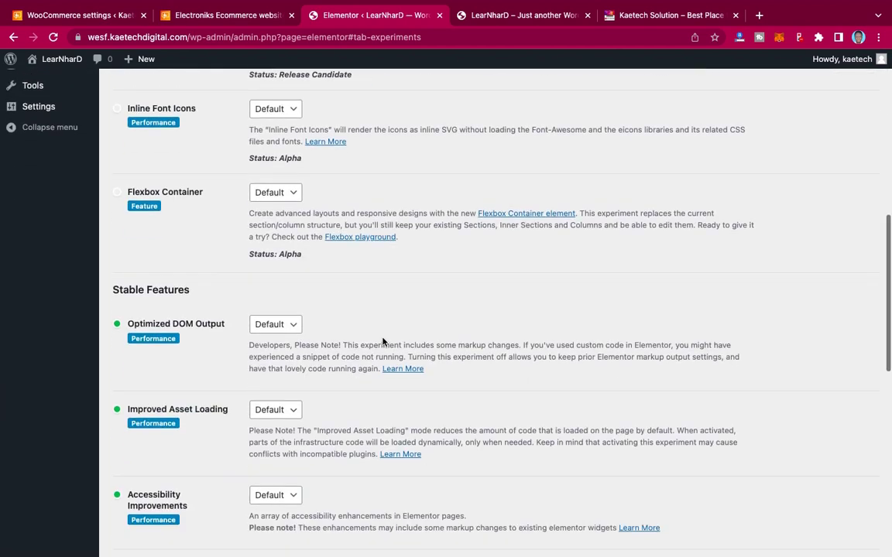
scroll(382, 341, "down", 2)
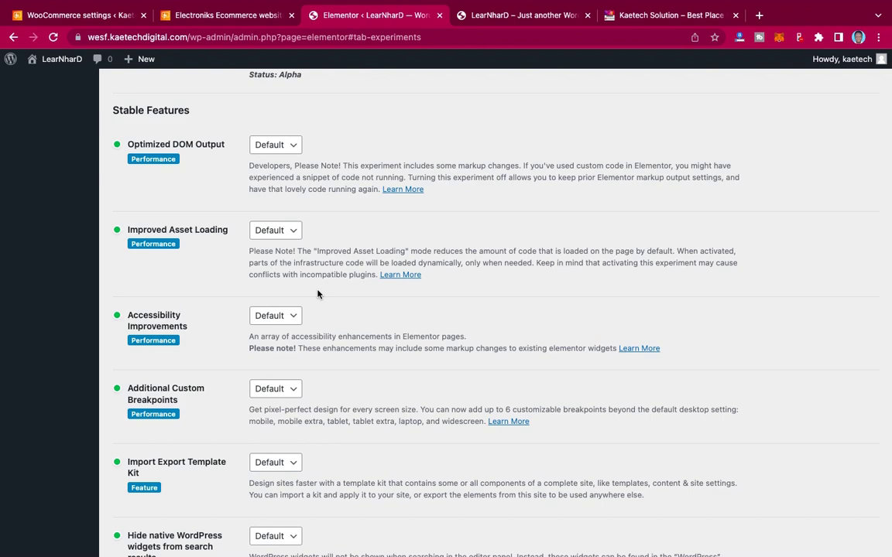
scroll(318, 293, "down", 4)
scroll(317, 293, "up", 1)
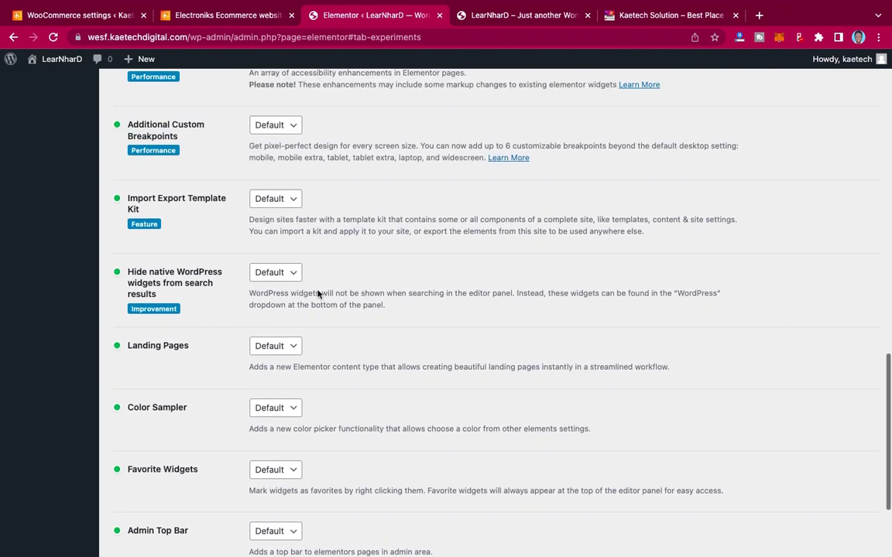
scroll(318, 294, "up", 4)
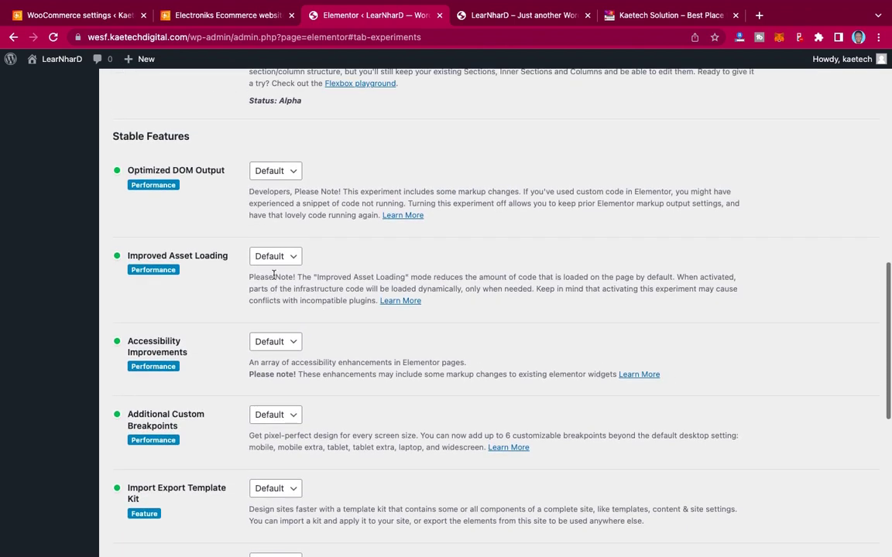
scroll(287, 218, "down", 2)
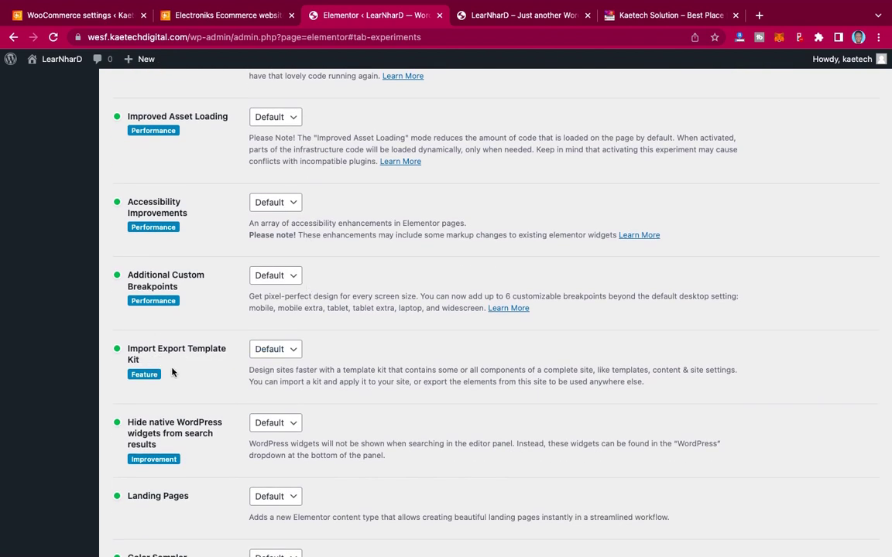
left_click(271, 350)
left_click(273, 364)
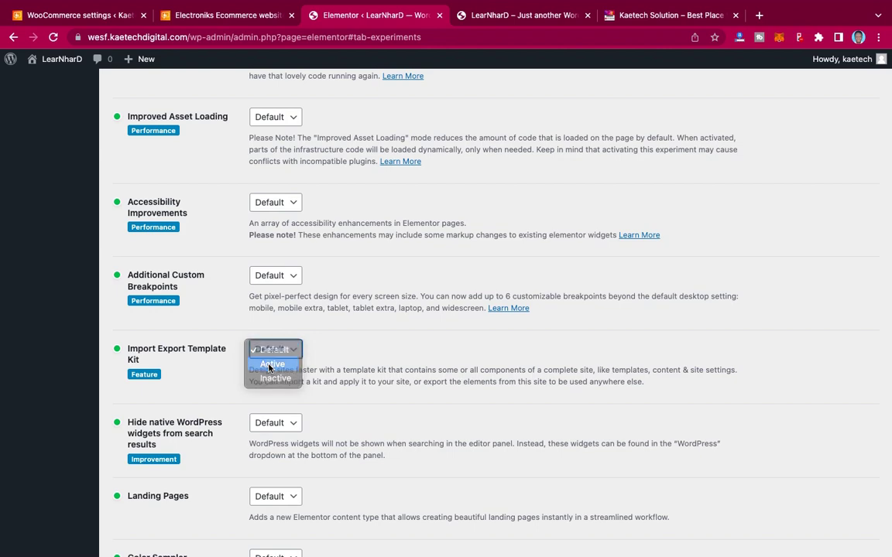
scroll(385, 393, "down", 5)
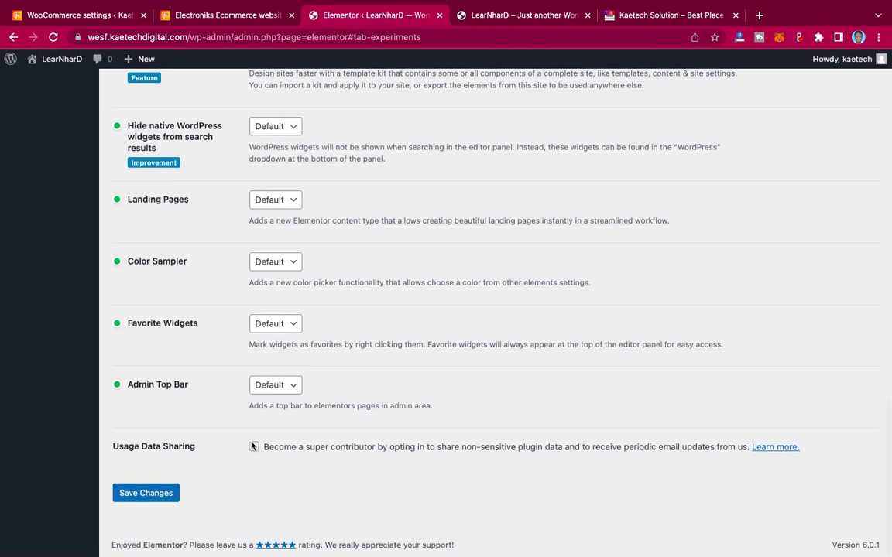
left_click(141, 492)
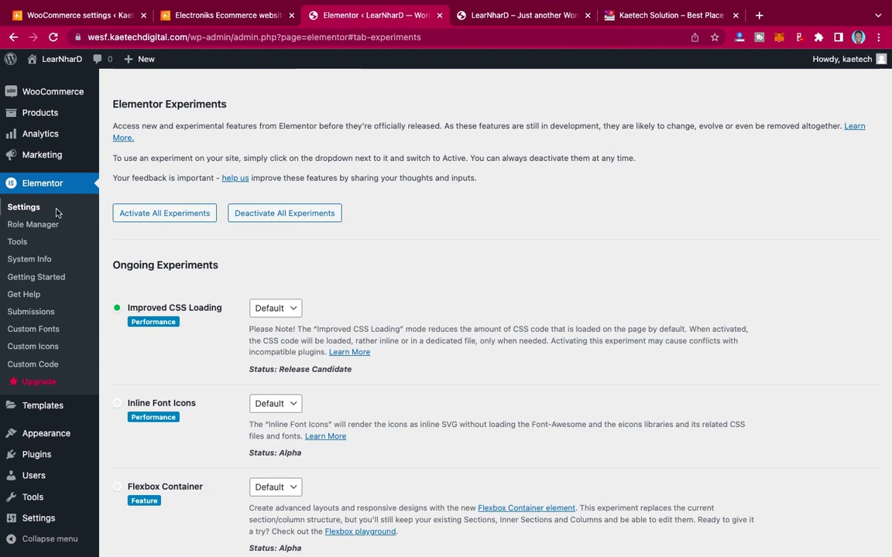
Open the template kit import and export section of Elementor's tools and review its options
left_click(17, 242)
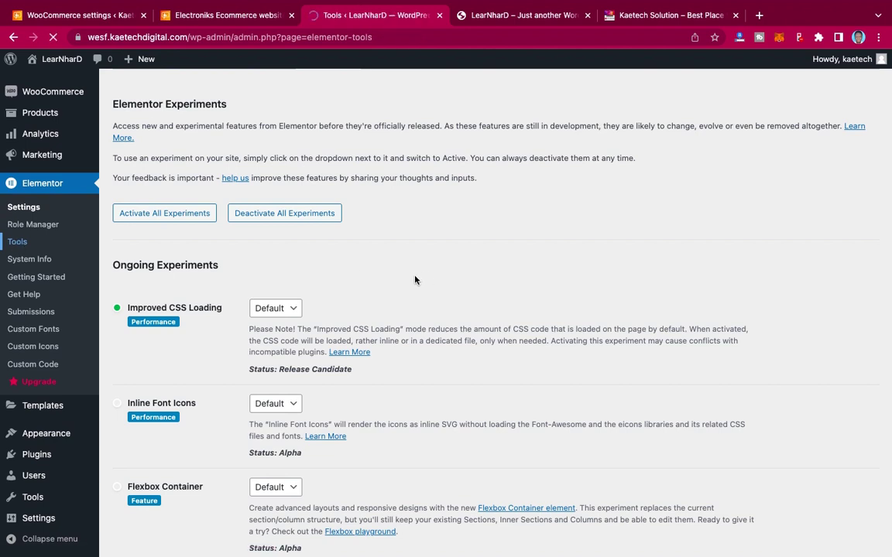
scroll(415, 280, "down", 2)
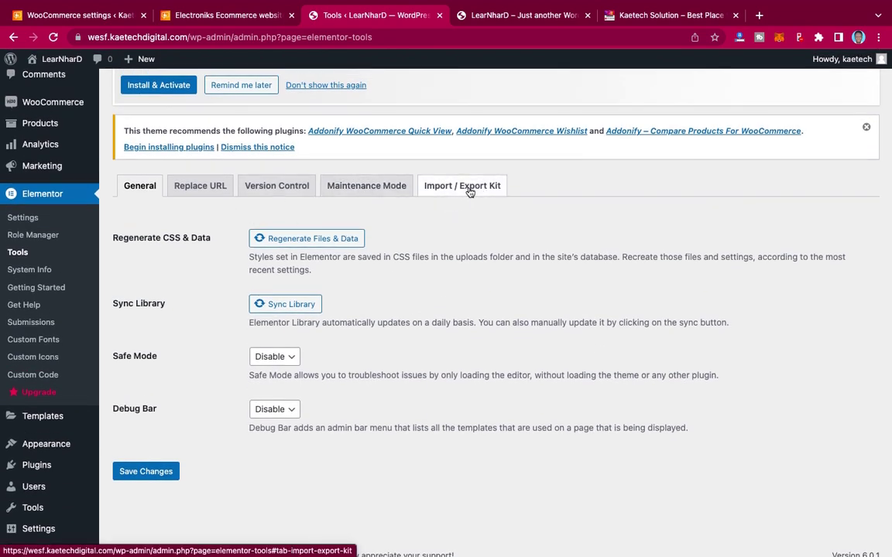
left_click(469, 193)
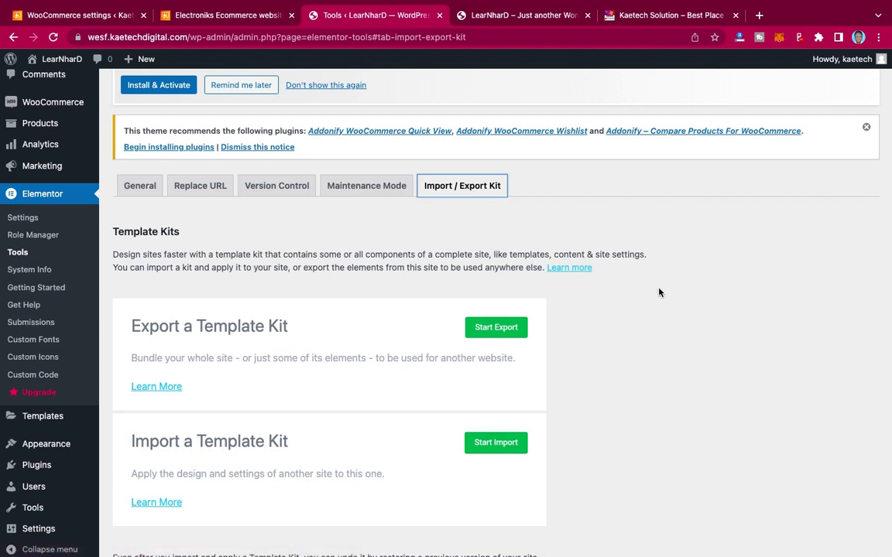
scroll(658, 291, "down", 2)
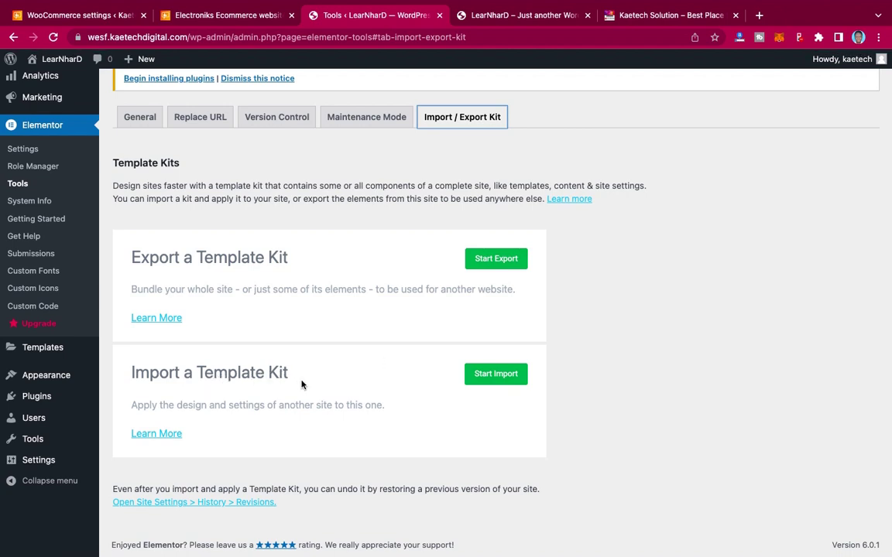
Start a template kit import and upload Kaetech ECommerce.zip from the Ecom folder inside the Desktop's Templates folder
left_click(496, 374)
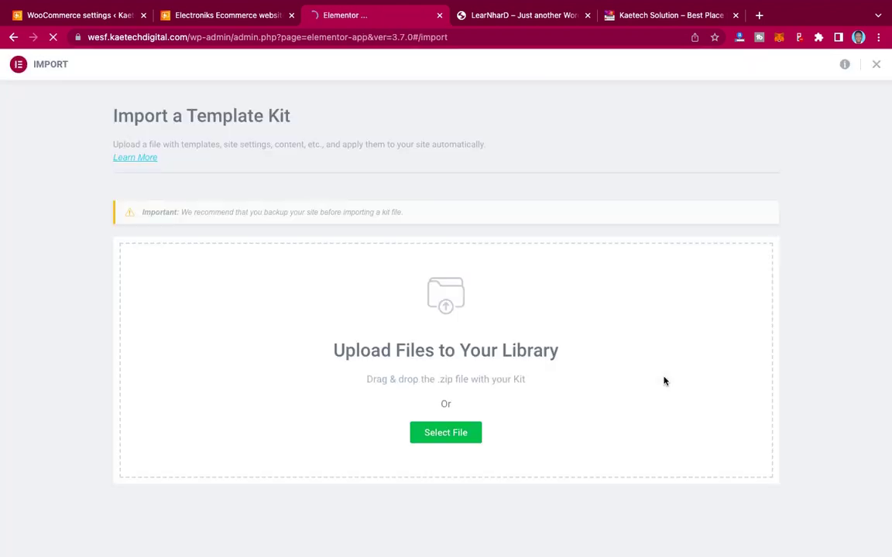
left_click(610, 381)
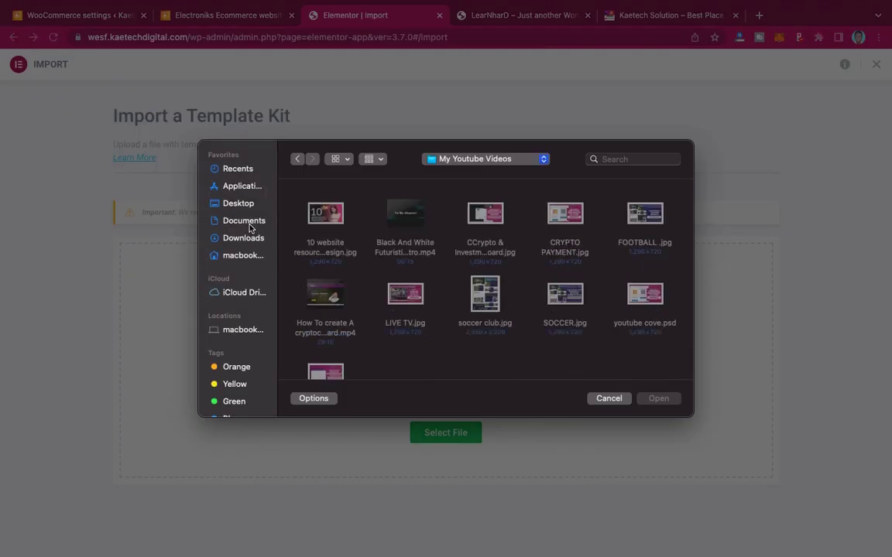
left_click(230, 203)
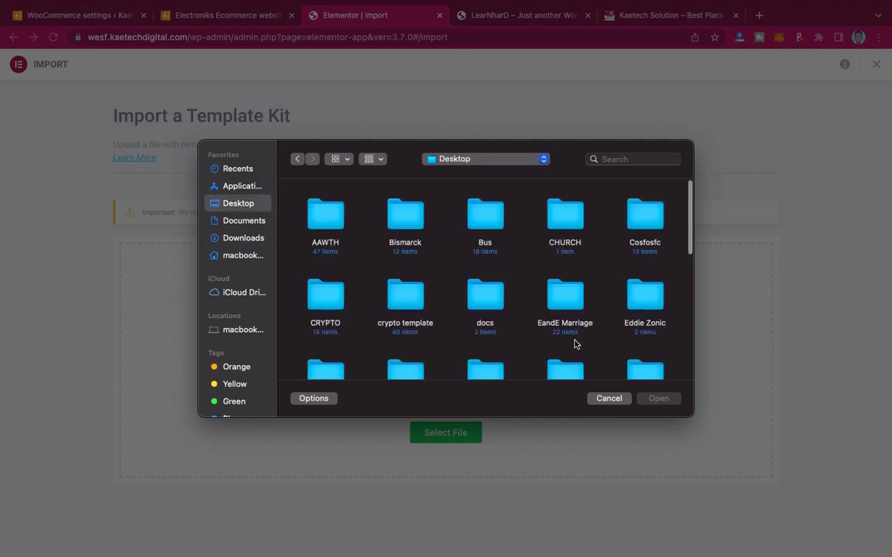
scroll(573, 343, "down", 15)
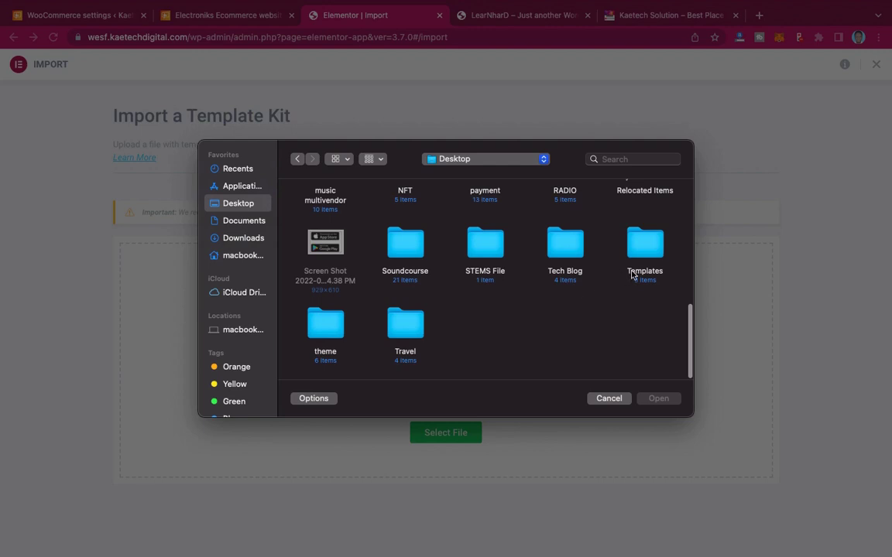
double_click(646, 248)
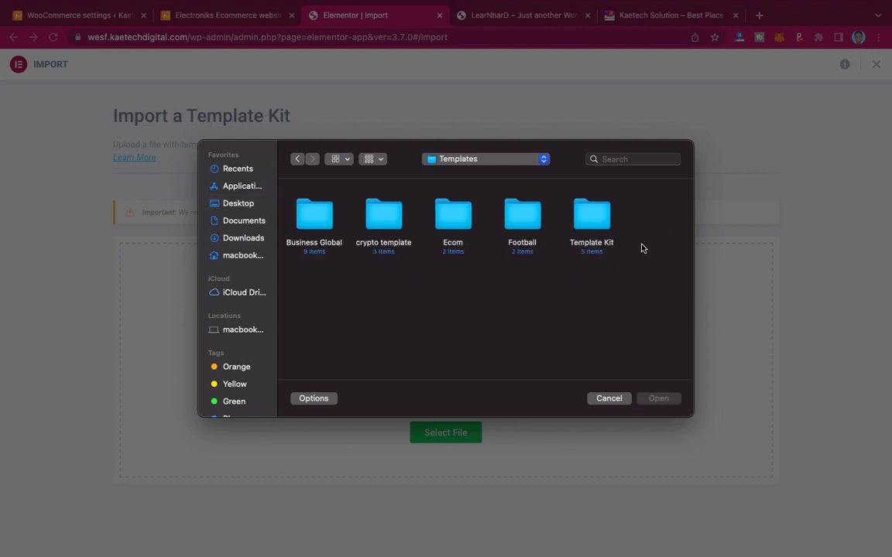
left_click(456, 222)
double_click(456, 222)
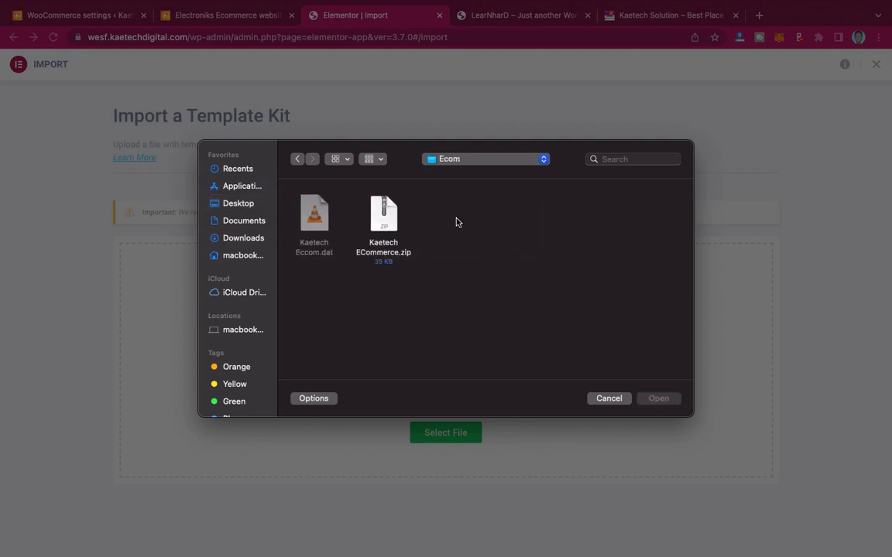
left_click(390, 223)
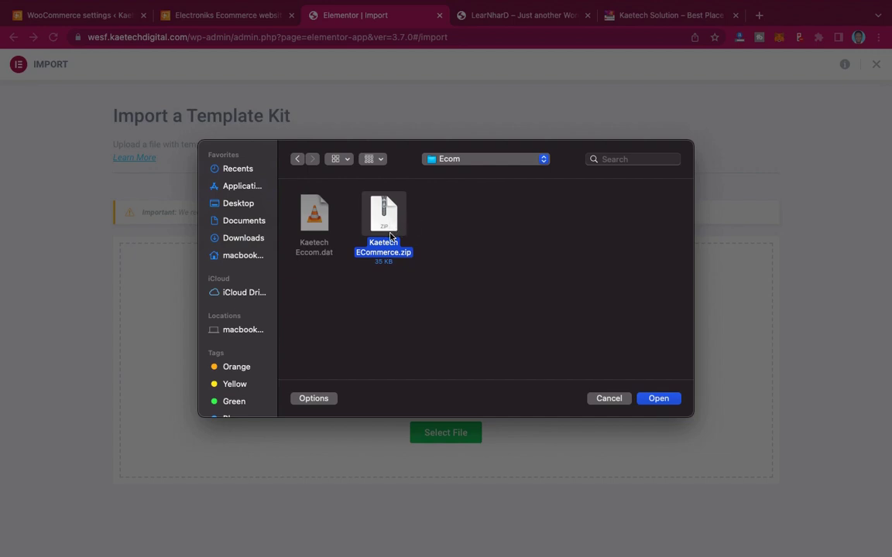
left_click(659, 398)
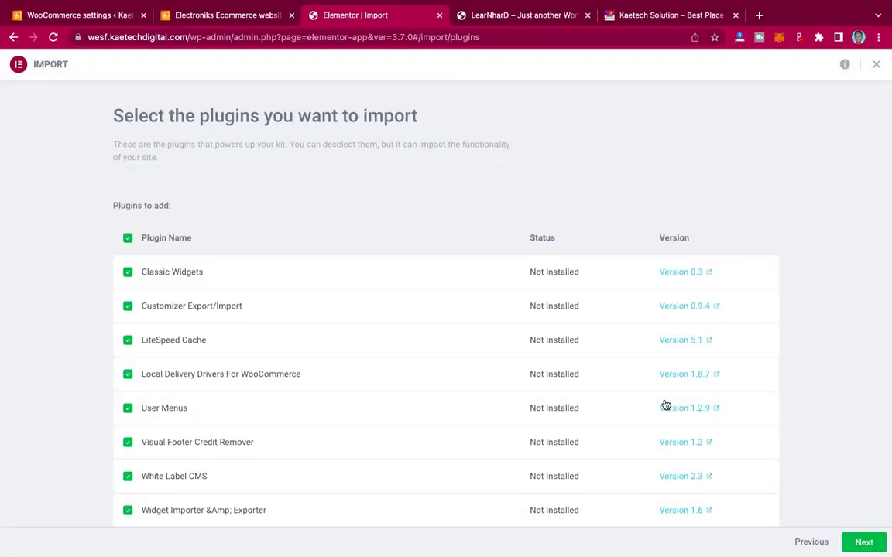
Review the kit's plugin list and continue with all the listed plugins selected for import
scroll(666, 405, "down", 4)
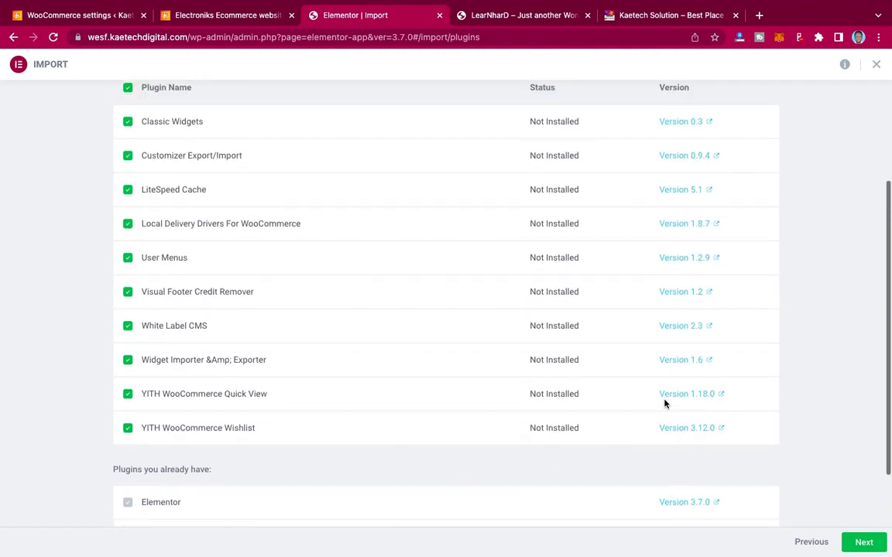
scroll(462, 199, "up", 1)
scroll(426, 428, "down", 1)
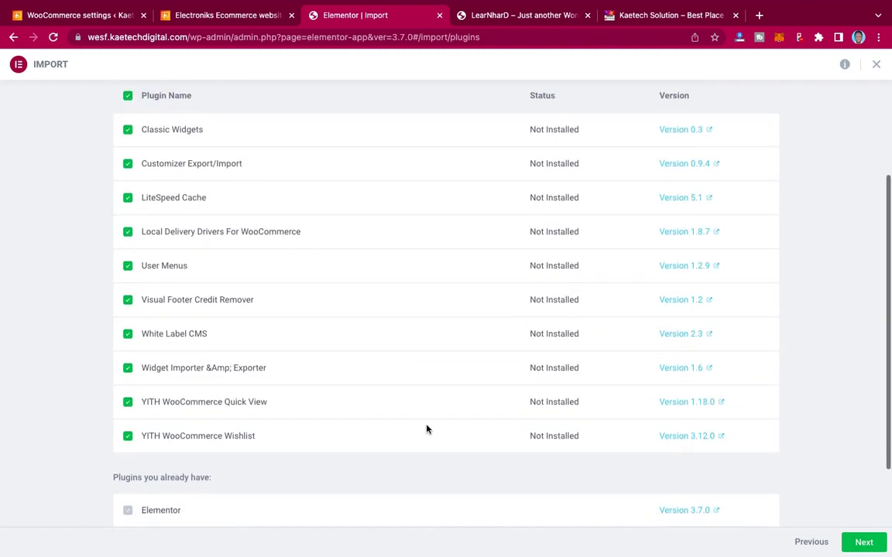
scroll(425, 428, "down", 2)
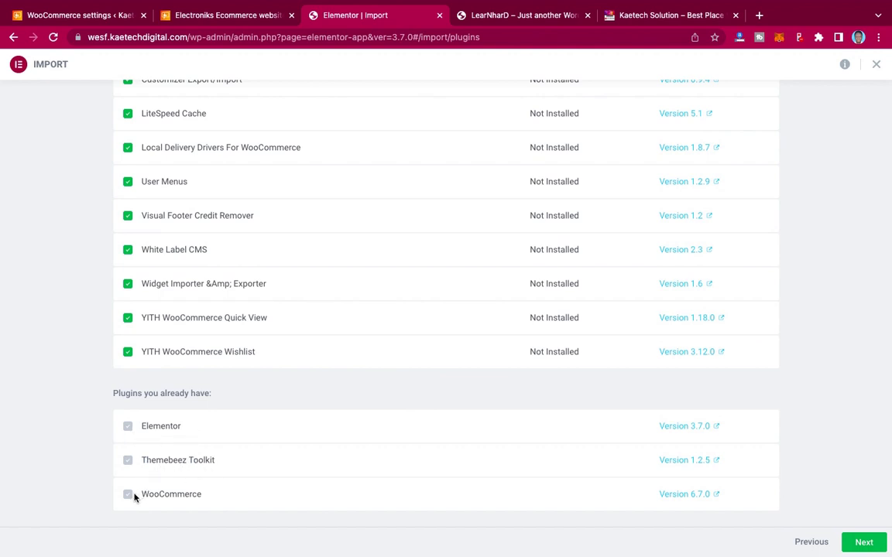
left_click(863, 544)
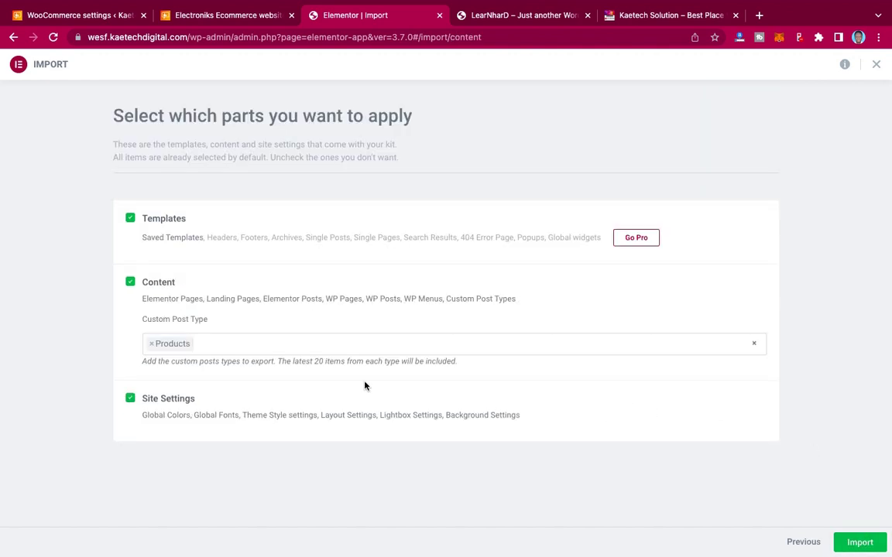
Import the kit's templates, content with Products, and site settings, enabling unfiltered file uploads, and close the import summary
left_click(860, 542)
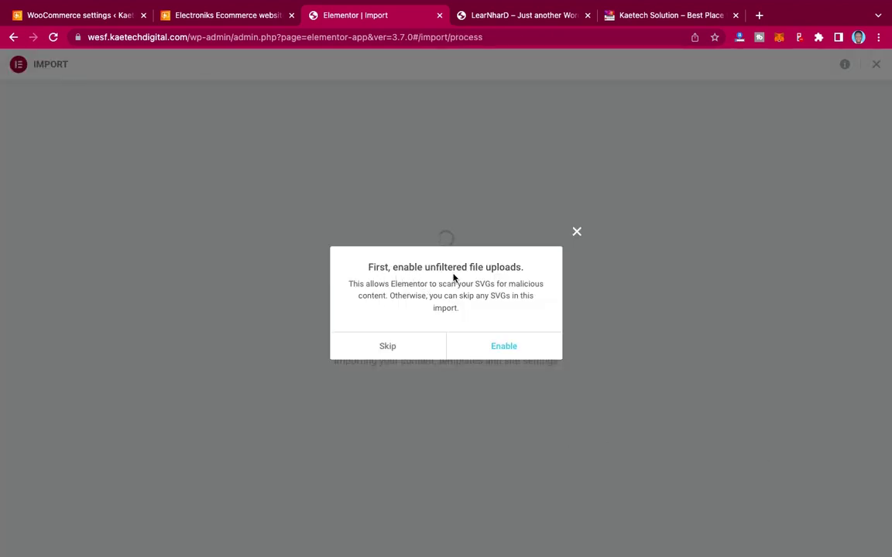
left_click(508, 350)
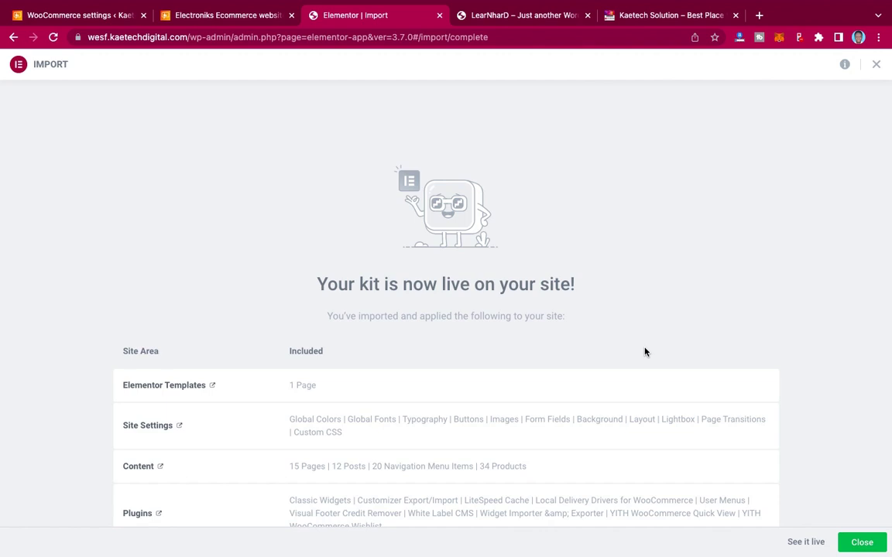
scroll(644, 352, "down", 1)
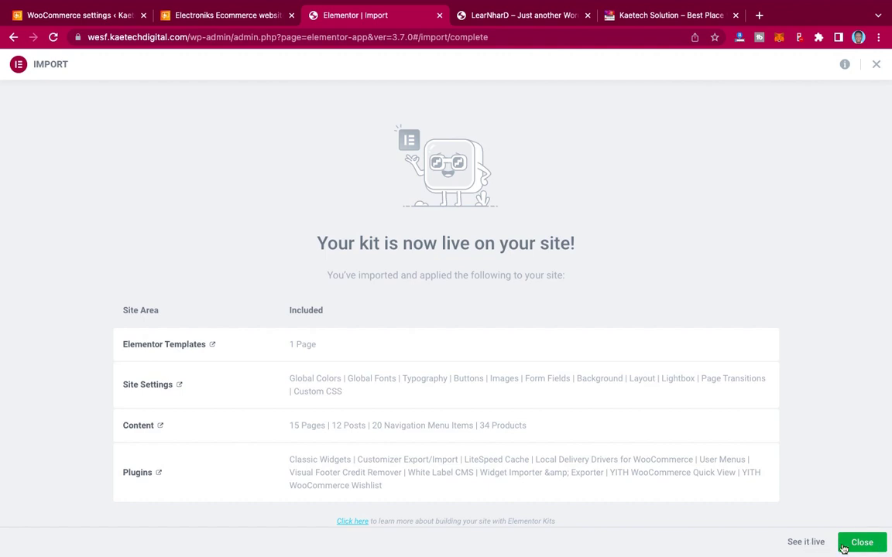
left_click(870, 545)
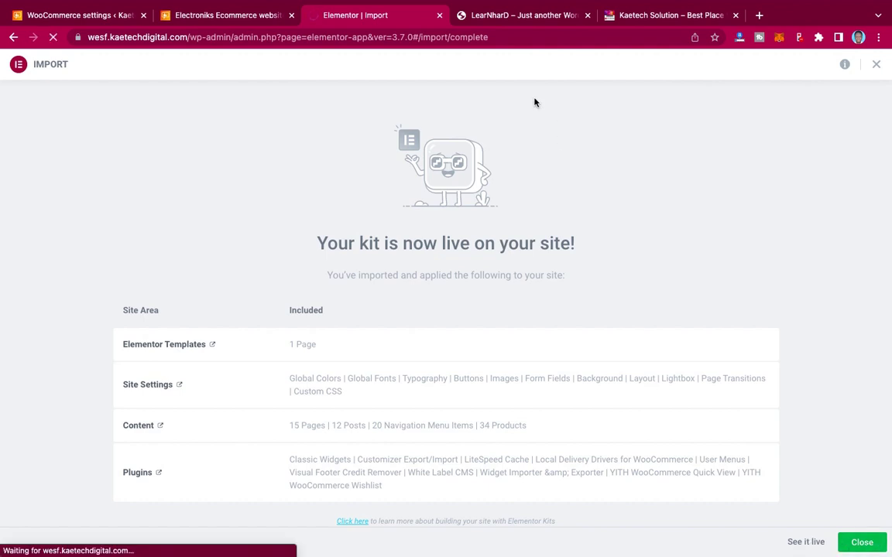
Look through the live LearNharD home page to check the imported kit's content
left_click(518, 16)
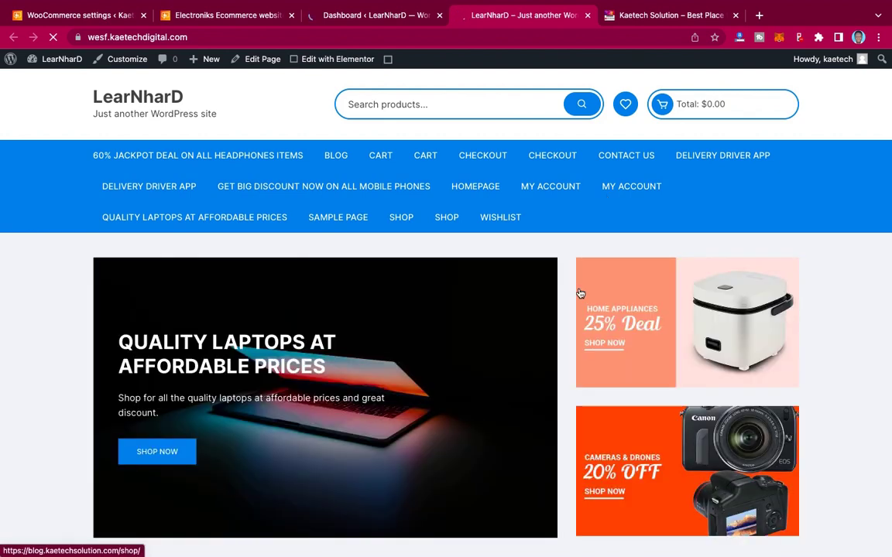
scroll(579, 293, "down", 15)
scroll(579, 292, "up", 15)
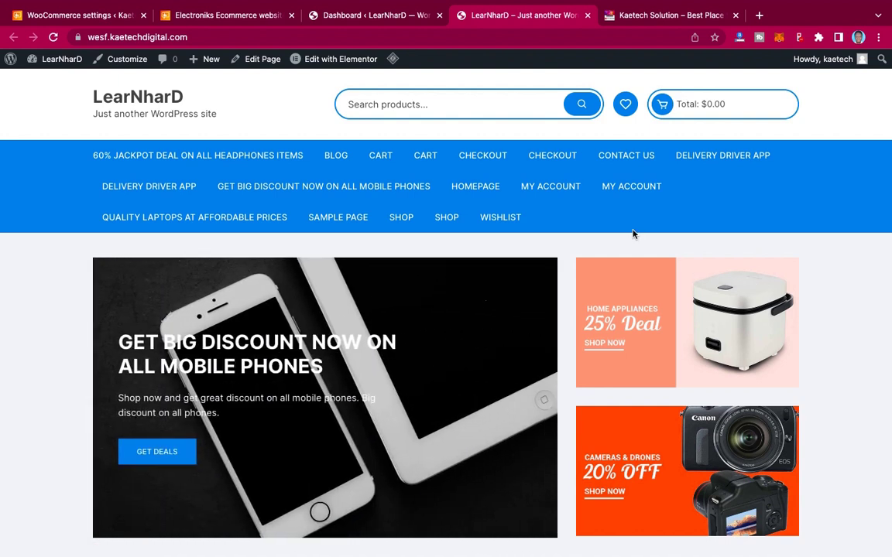
Return to the LearNharD dashboard and open the Export/Import section of the theme customizer
left_click(400, 19)
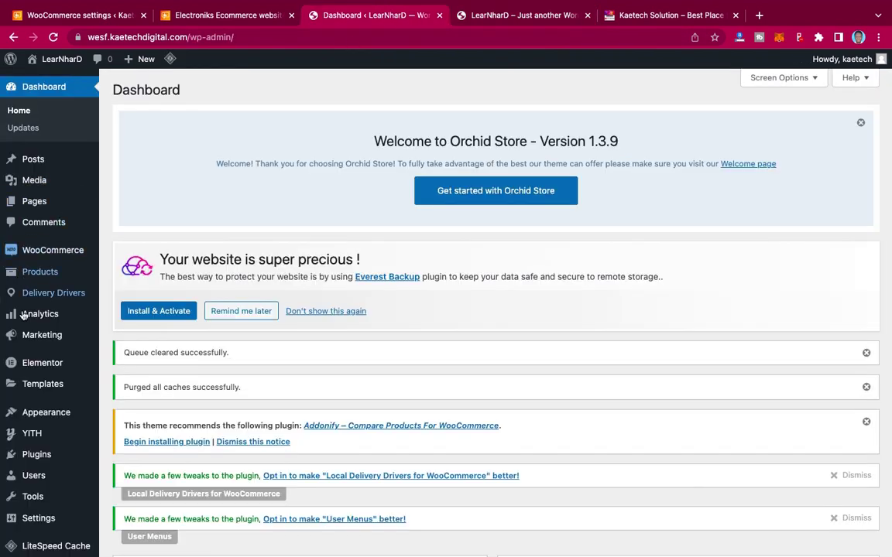
mouse_move(35, 416)
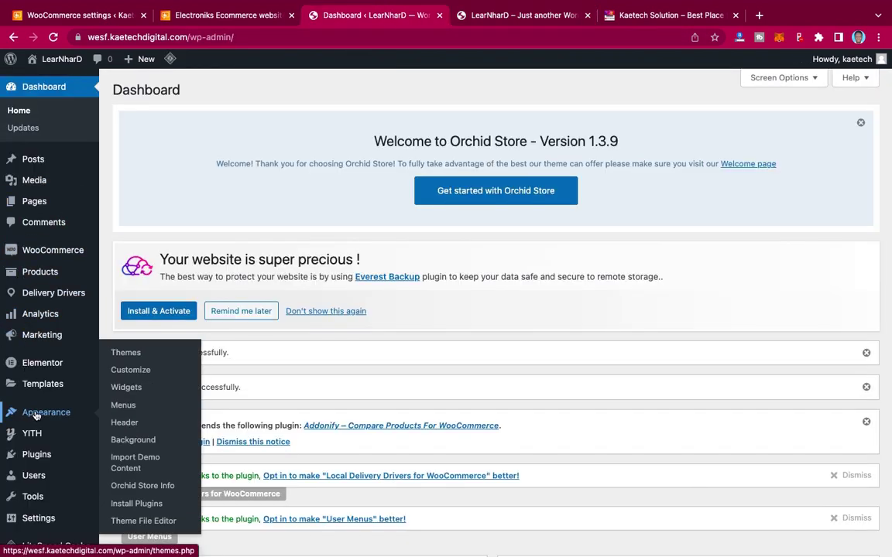
left_click(121, 370)
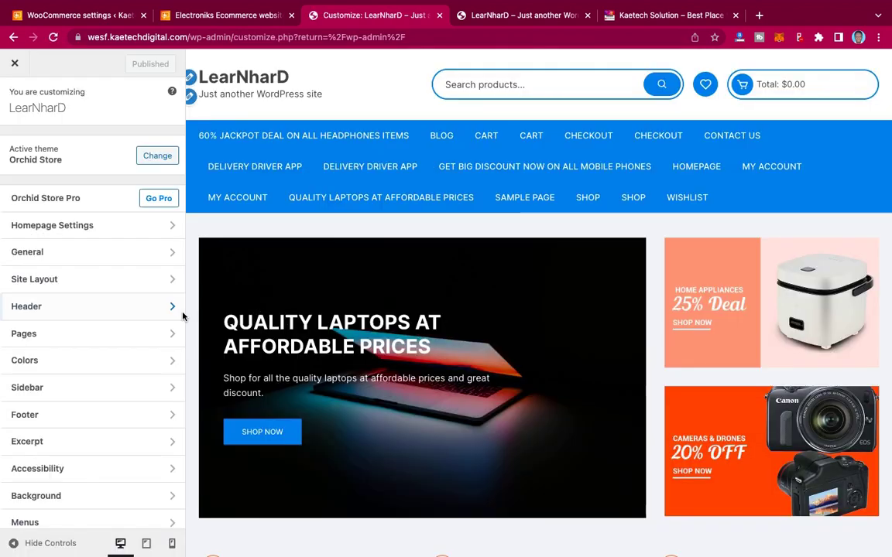
scroll(81, 440, "down", 3)
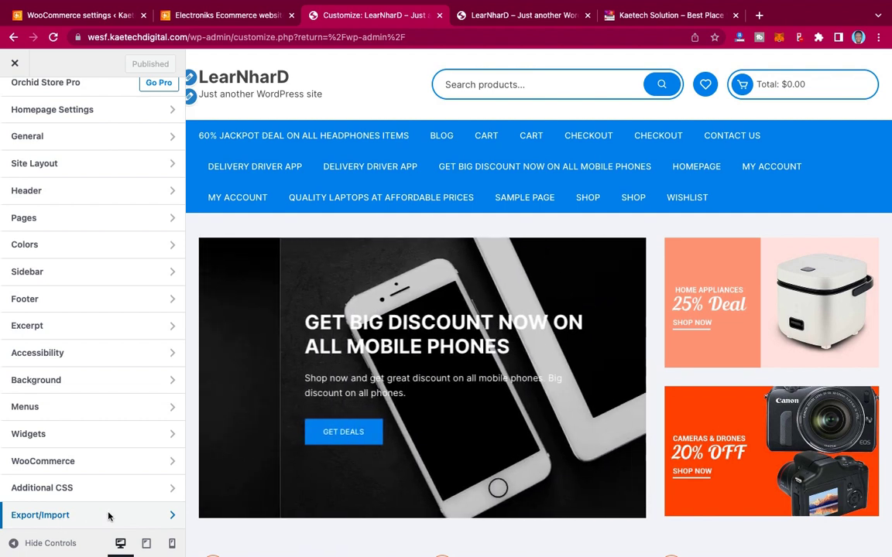
left_click(87, 518)
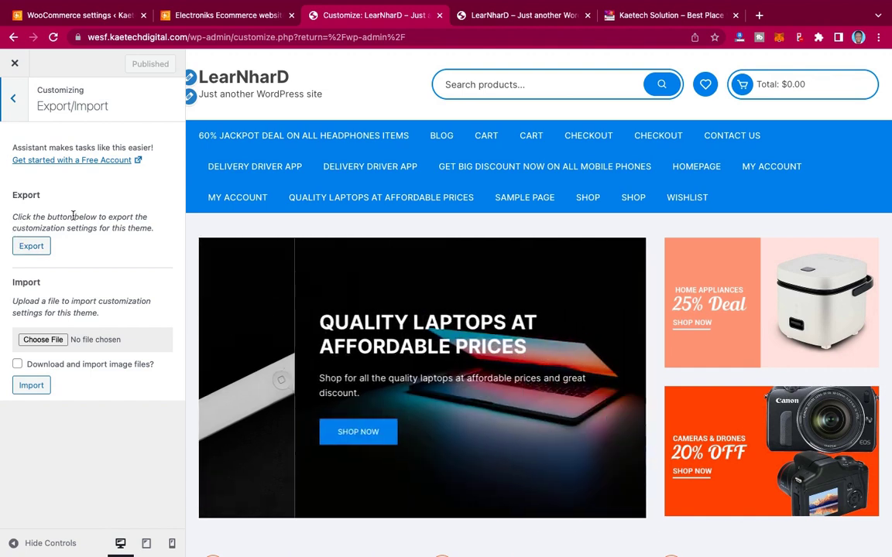
Import the theme's customization settings from the Kaetech Eccom.dat file
left_click(42, 340)
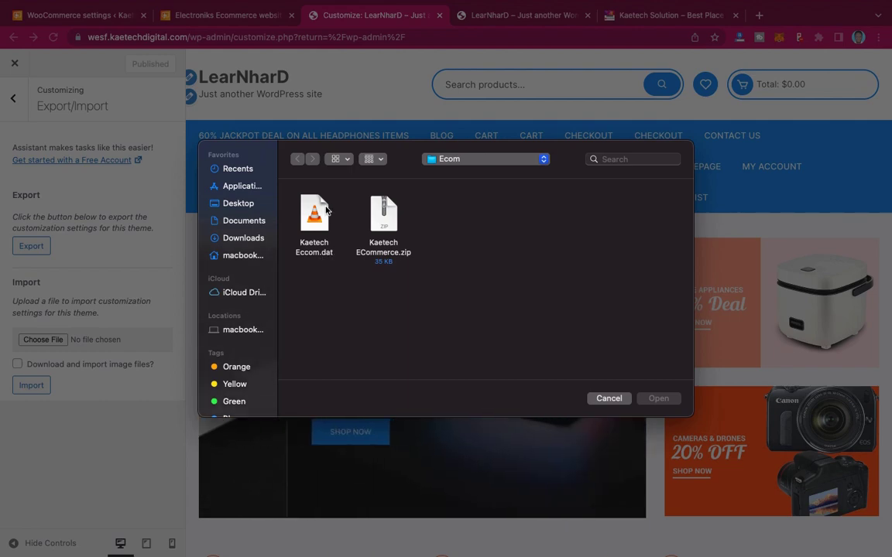
left_click(320, 226)
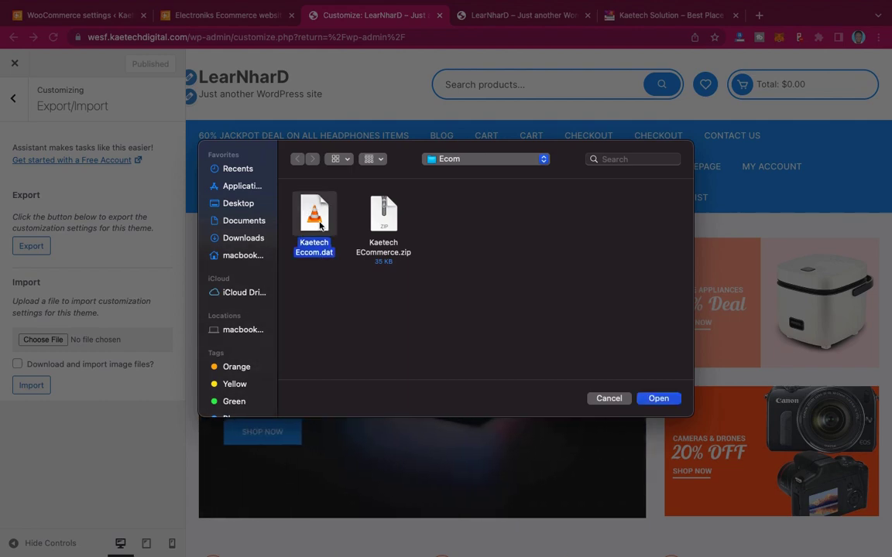
left_click(651, 400)
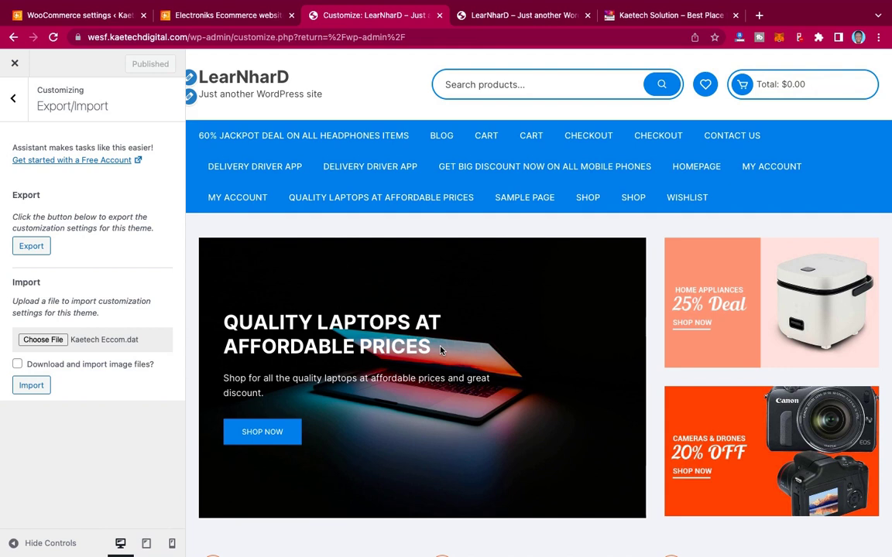
left_click(32, 385)
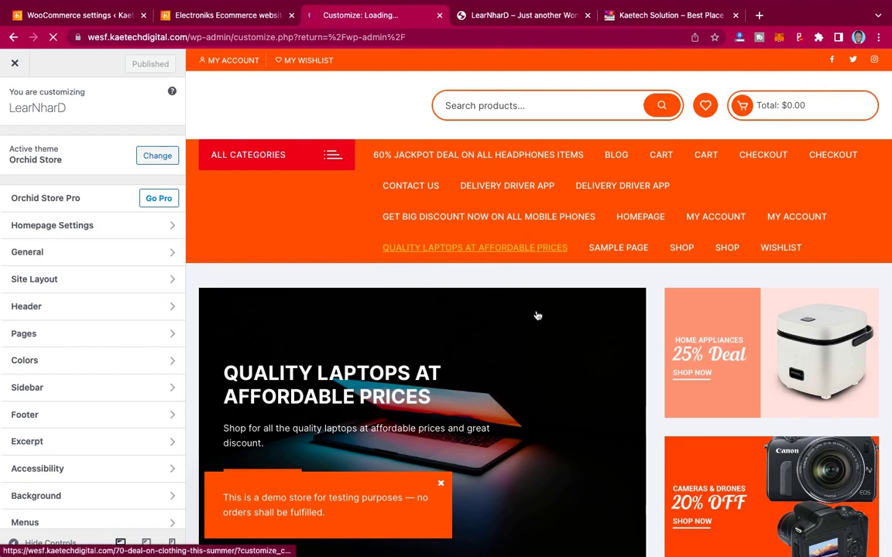
Check the imported styling in the customizer preview, then reload the live home page and look through its banners and products
scroll(662, 360, "down", 12)
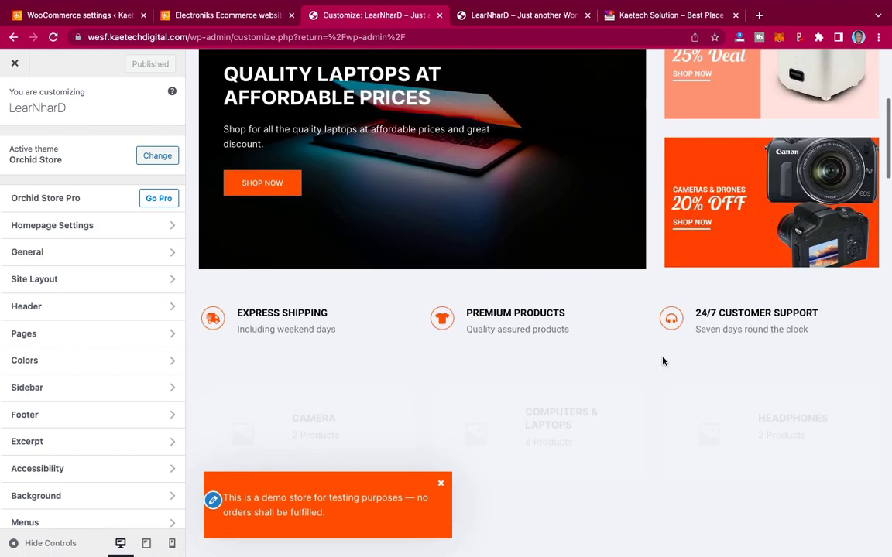
scroll(569, 124, "up", 8)
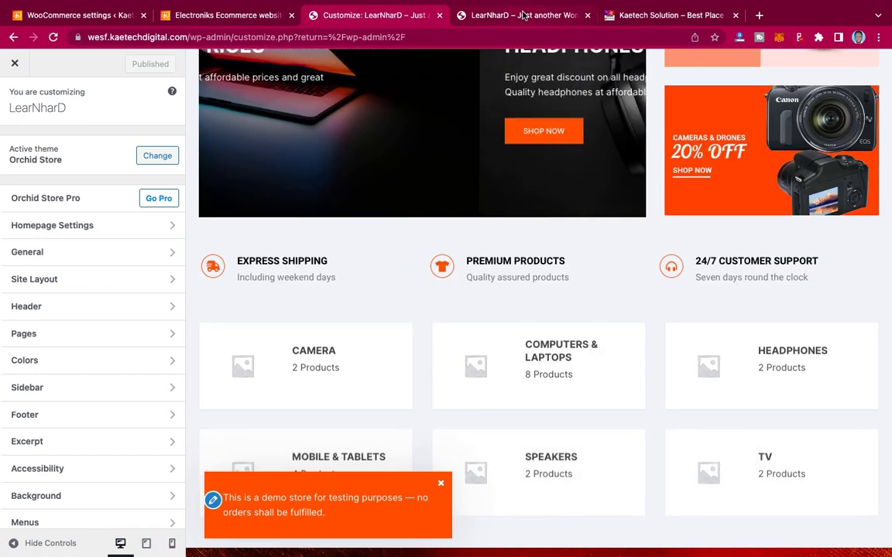
left_click(515, 15)
left_click(53, 36)
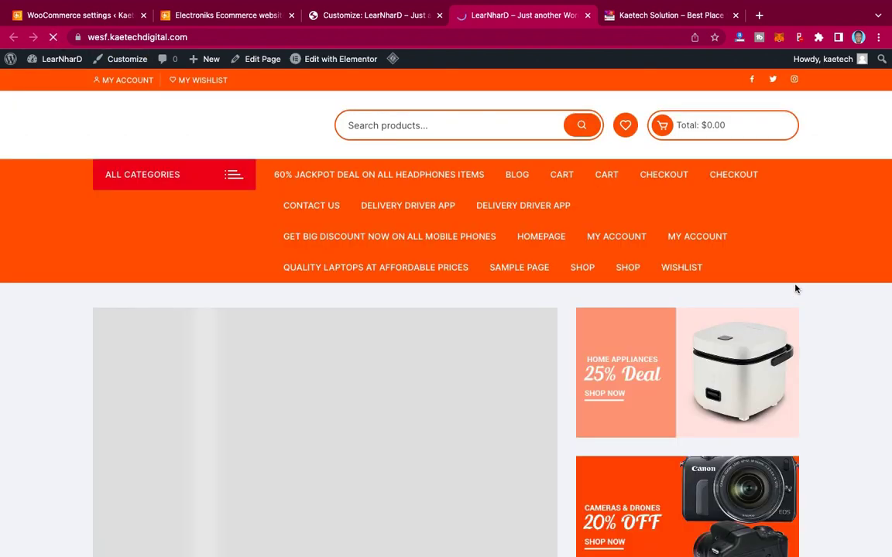
scroll(796, 289, "down", 15)
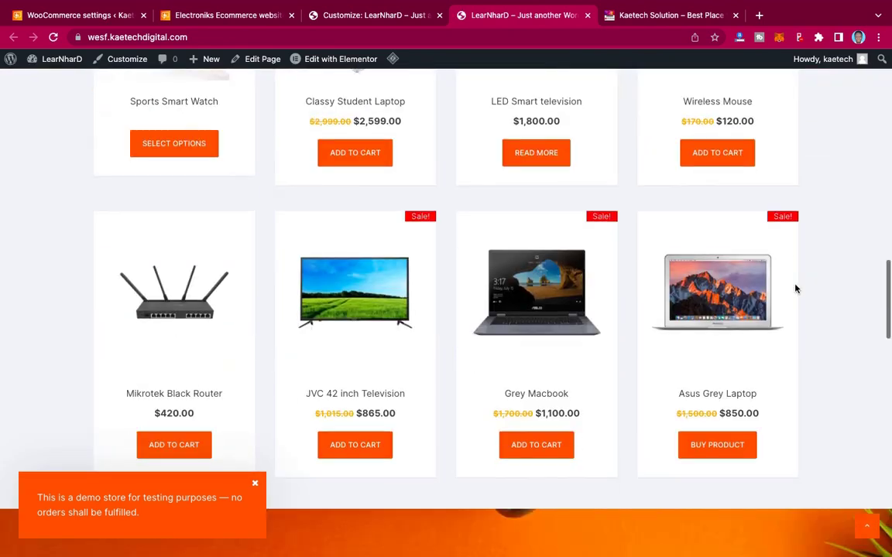
scroll(796, 289, "down", 10)
scroll(795, 289, "up", 20)
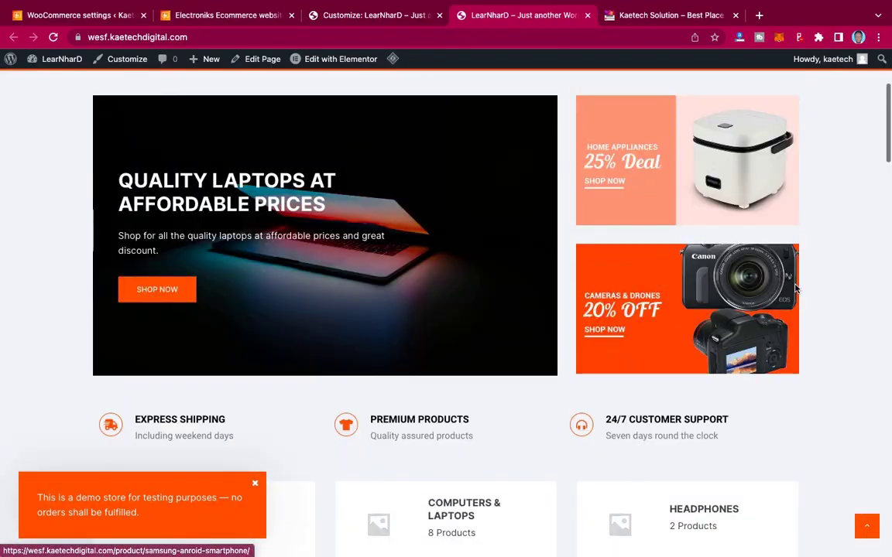
scroll(796, 289, "up", 3)
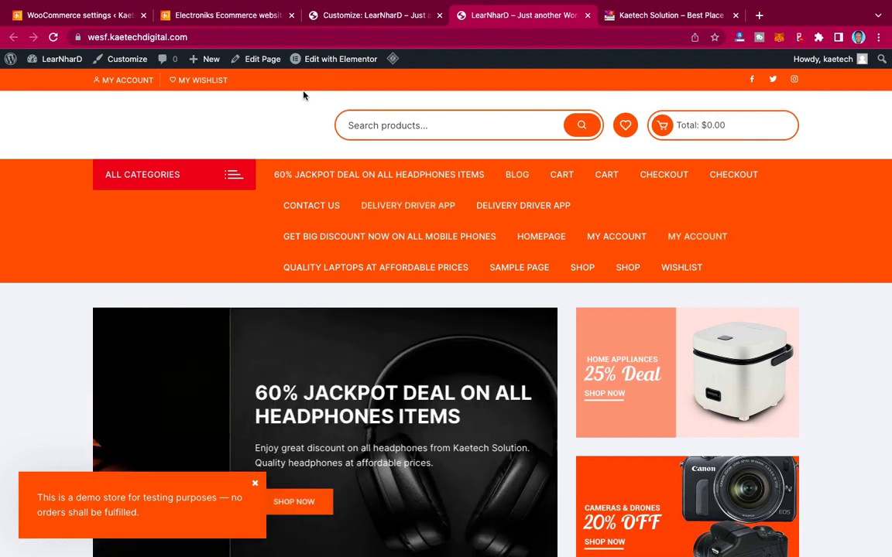
Leave the LearNharD theme customizer and open the dashboard's menu management page
left_click(346, 15)
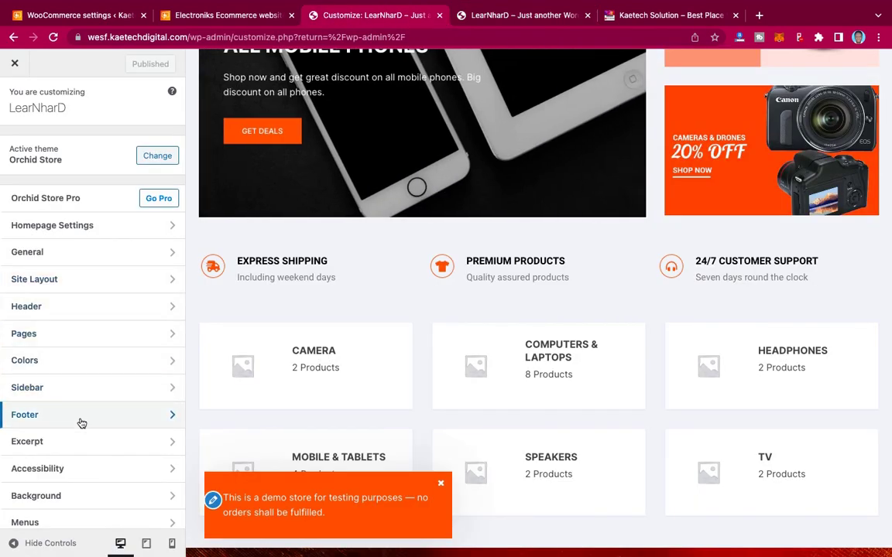
scroll(80, 422, "down", 2)
scroll(80, 422, "down", 1)
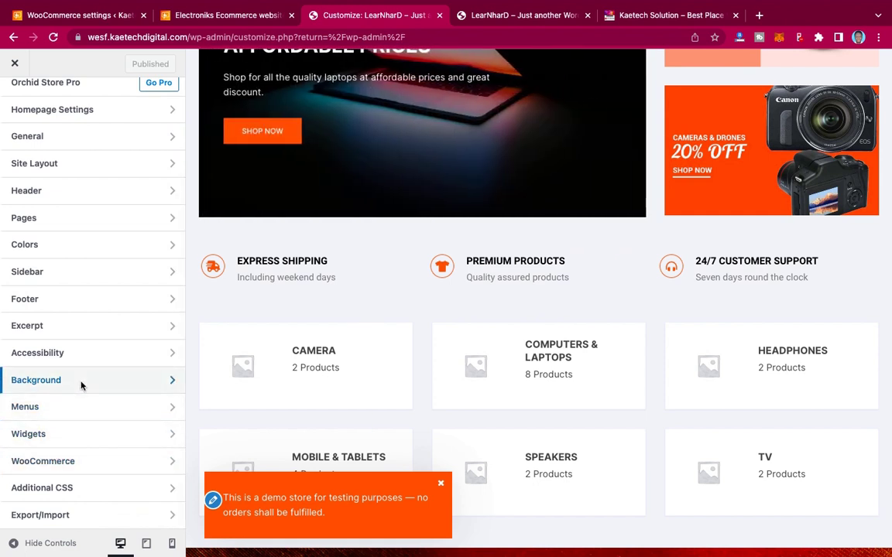
scroll(81, 384, "up", 3)
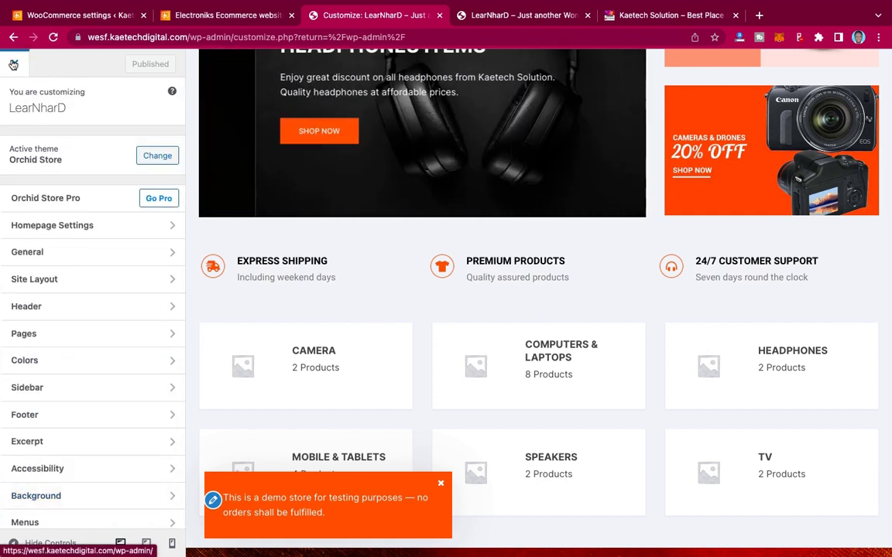
left_click(13, 64)
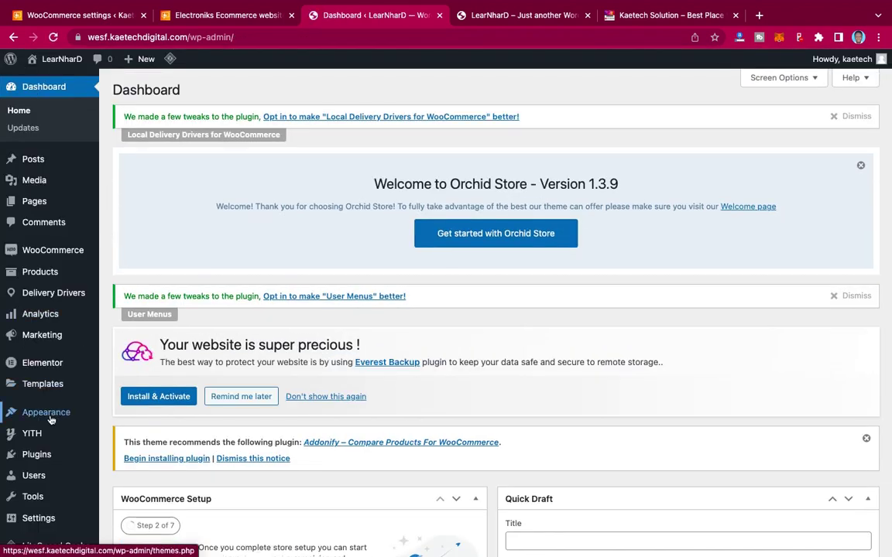
mouse_move(47, 413)
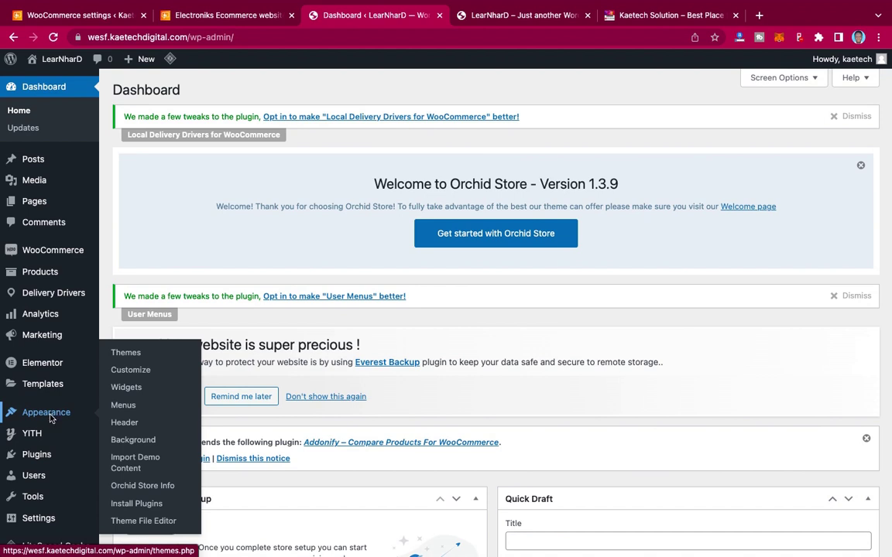
left_click(128, 412)
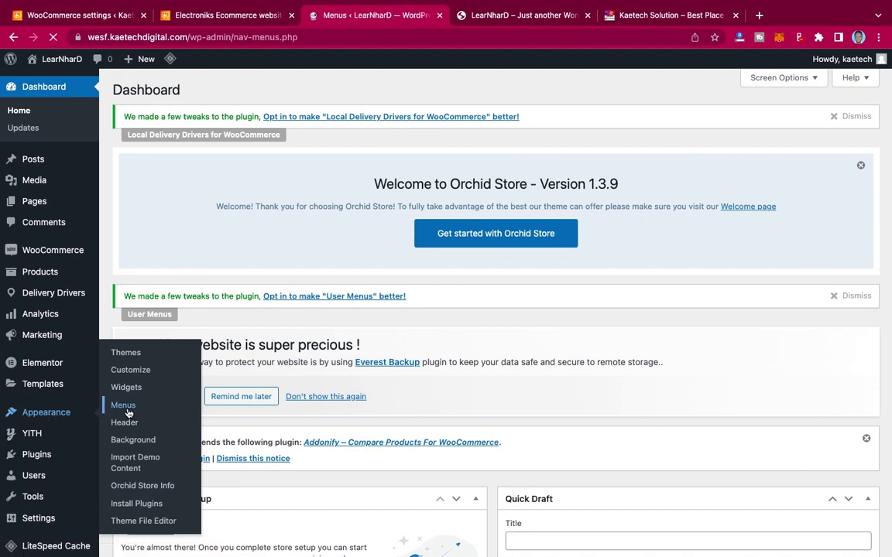
Review the Footer Menu's items, and load the Primary Menu to inspect its structure, leaving without saving changes
scroll(554, 414, "down", 5)
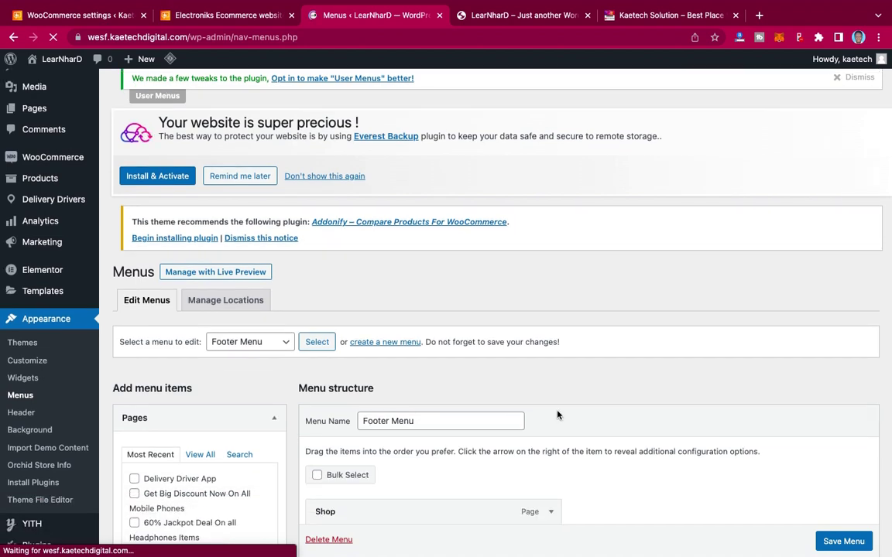
scroll(558, 415, "down", 4)
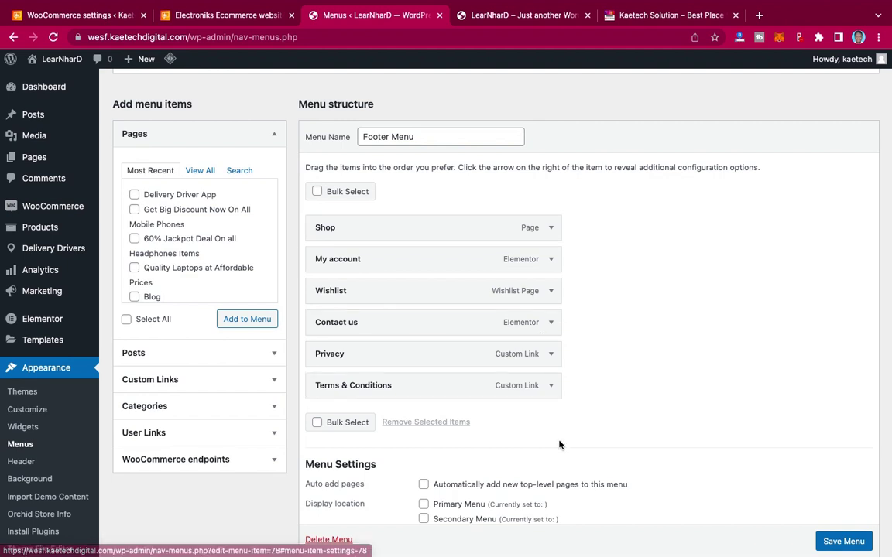
scroll(559, 441, "up", 3)
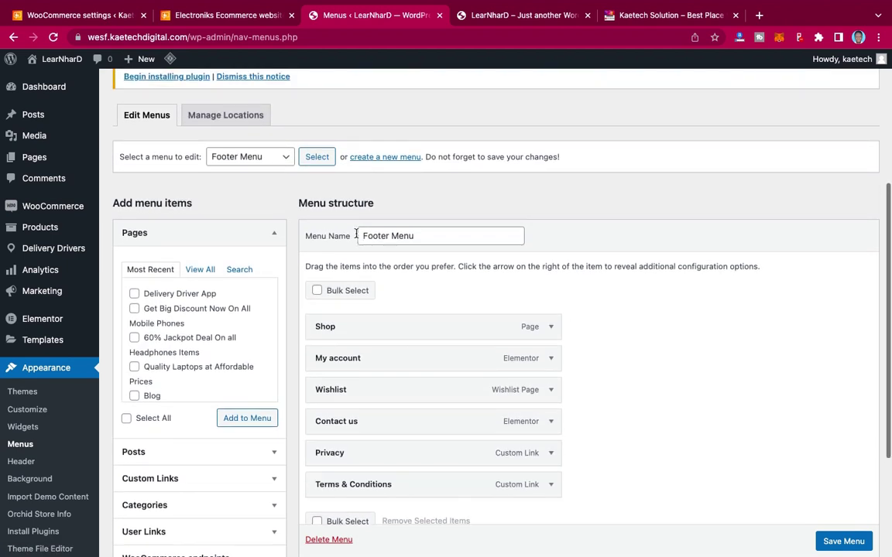
left_click(273, 163)
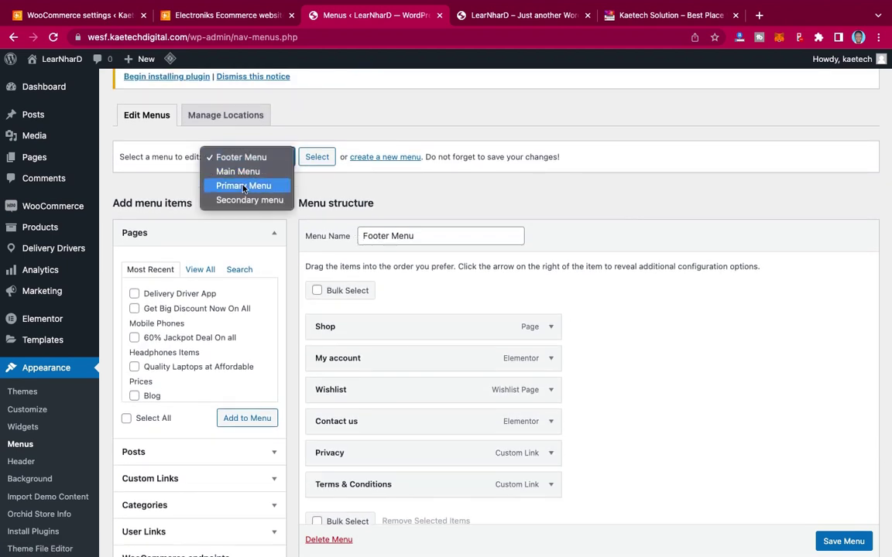
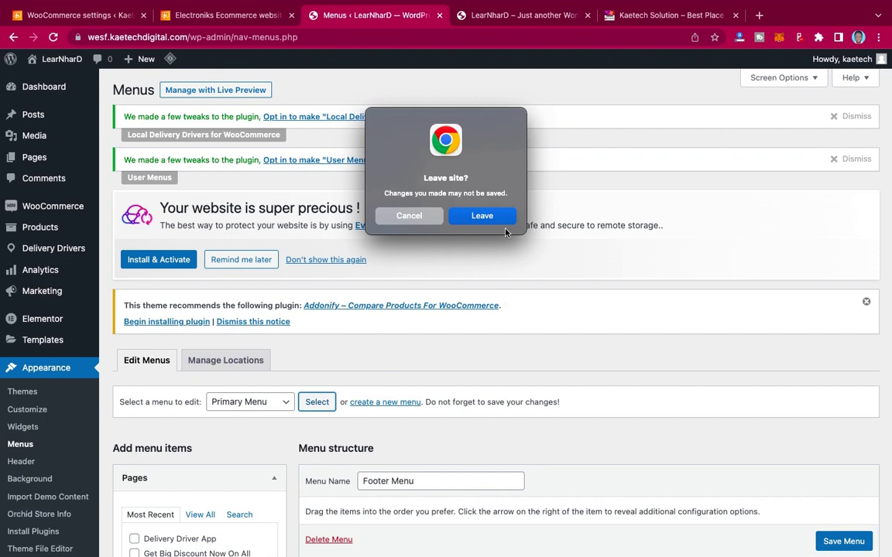
left_click(496, 214)
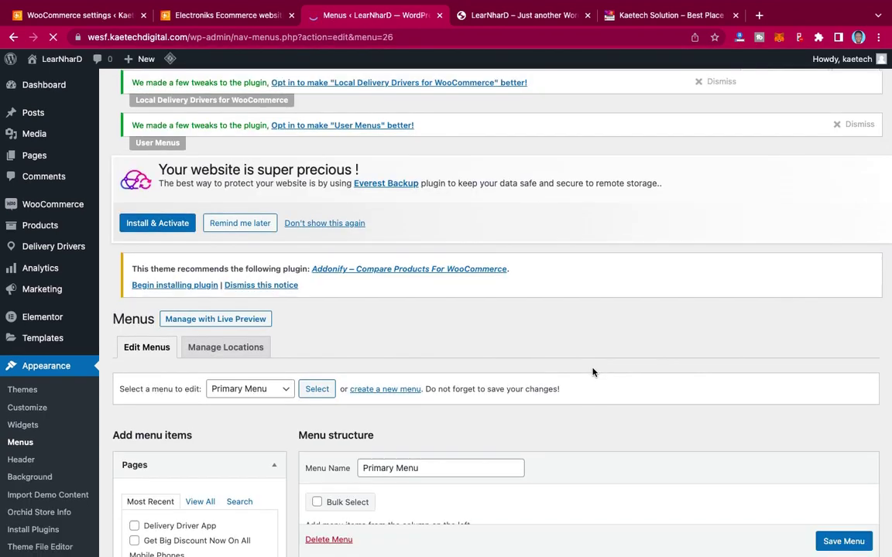
scroll(593, 373, "down", 4)
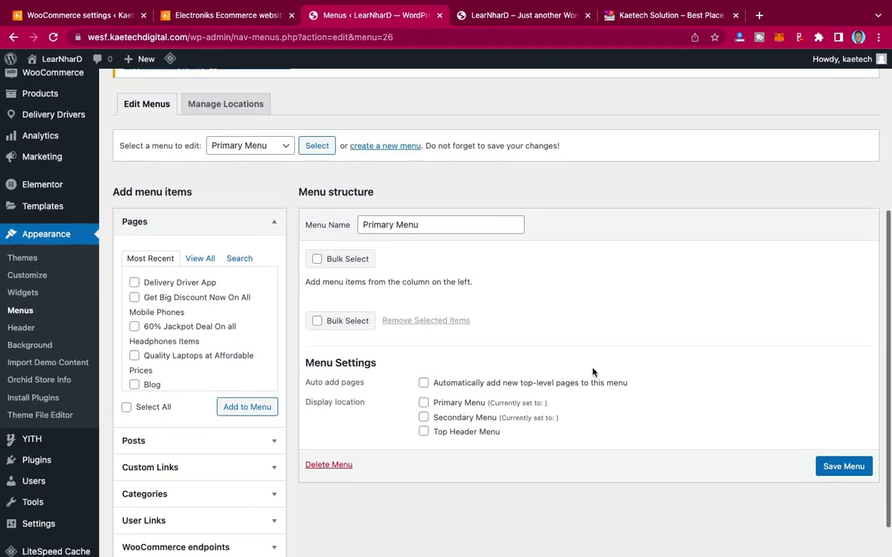
Load the Main Menu for editing and review its items
left_click(265, 145)
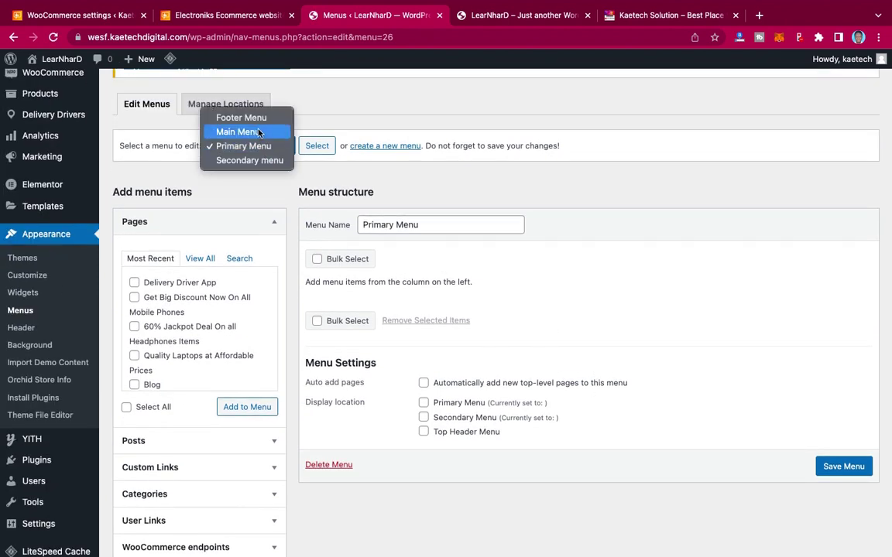
left_click(259, 132)
left_click(315, 152)
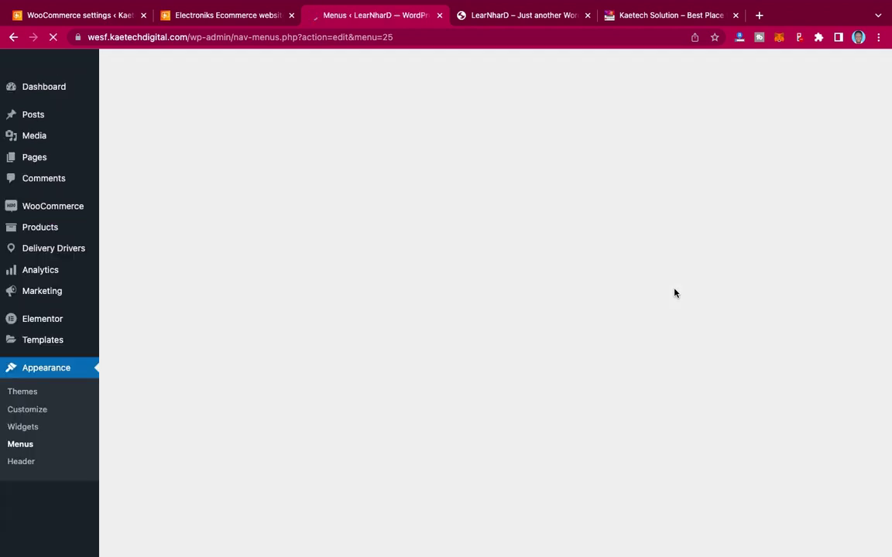
scroll(675, 293, "down", 6)
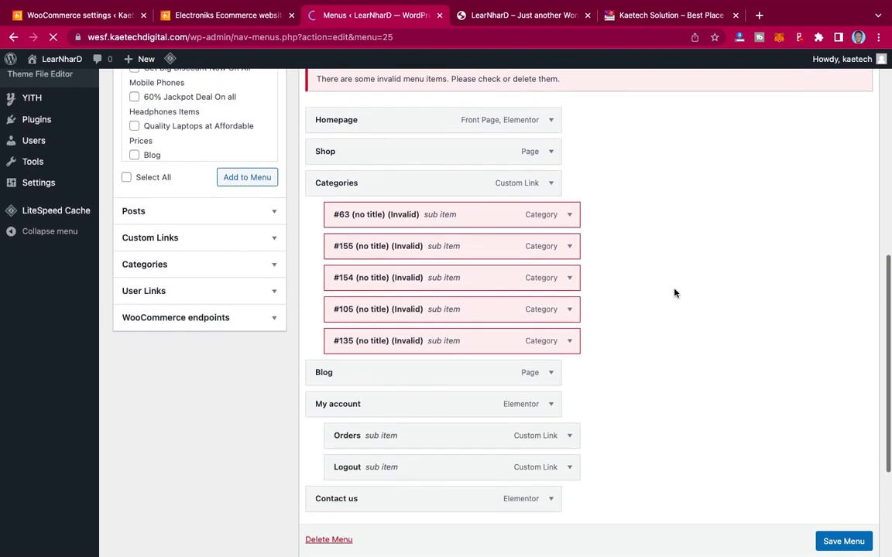
scroll(674, 292, "up", 3)
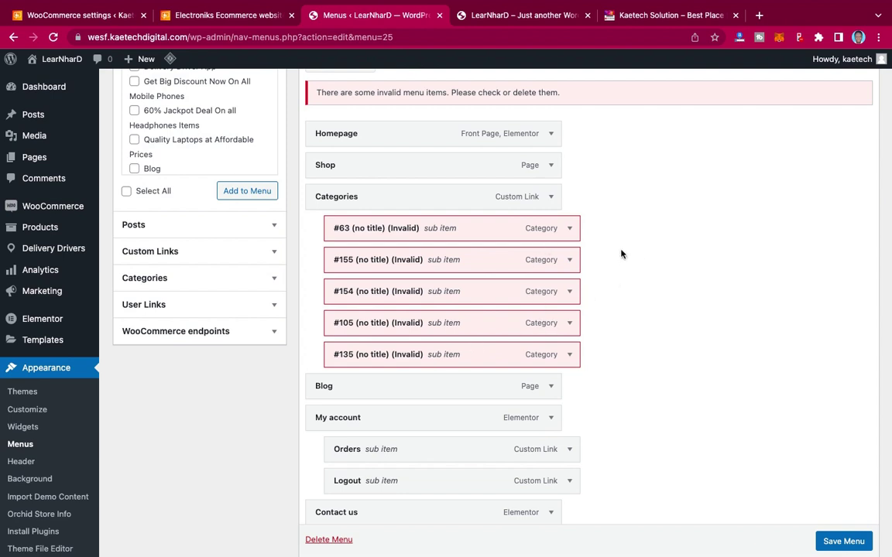
Compare the navigation bar of the Kaetech Solution reference site with the items in the Main Menu
left_click(636, 18)
scroll(401, 155, "up", 2)
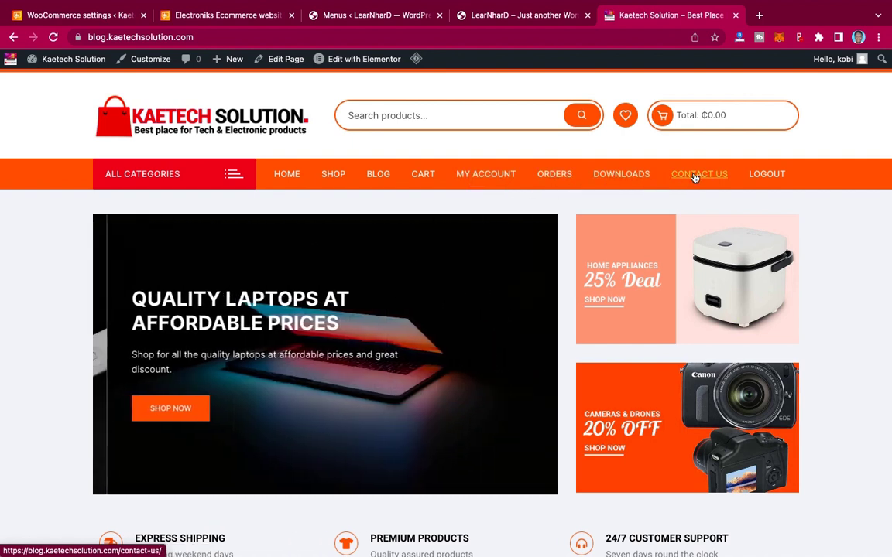
left_click(339, 21)
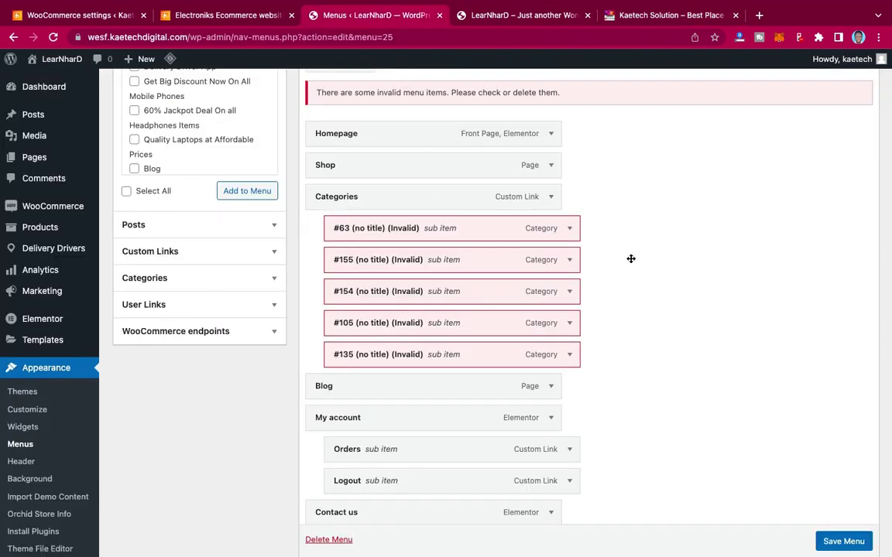
scroll(631, 334, "down", 1)
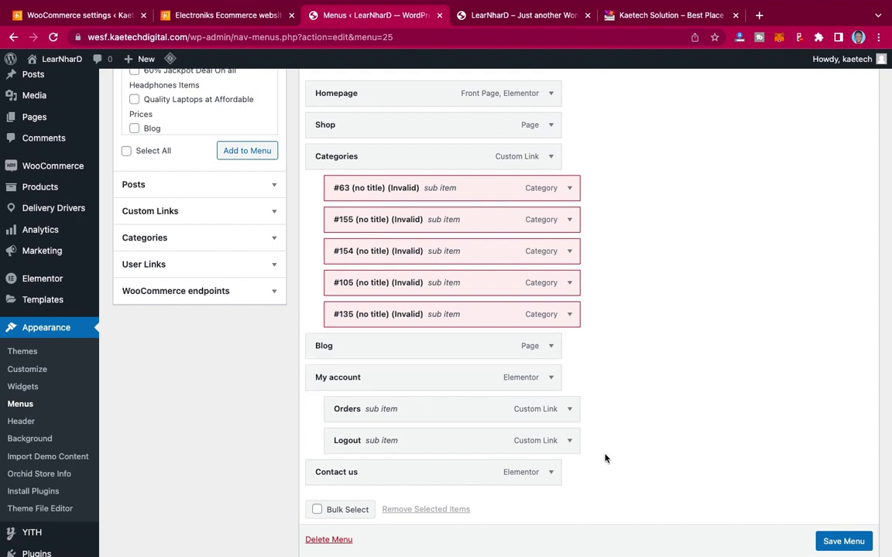
scroll(654, 391, "up", 1)
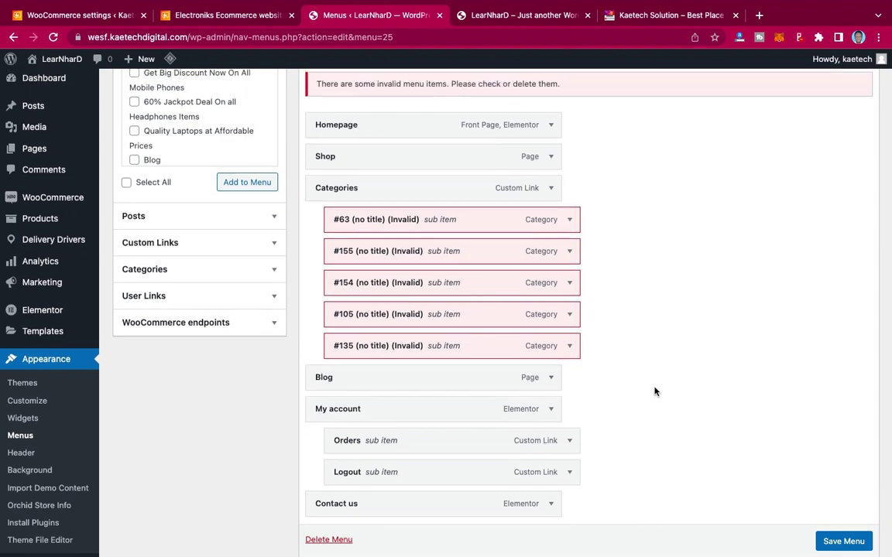
Remove the invalid category sub-items #63, #155, #154, #105 and #135 from under Categories in the Main Menu
left_click(569, 221)
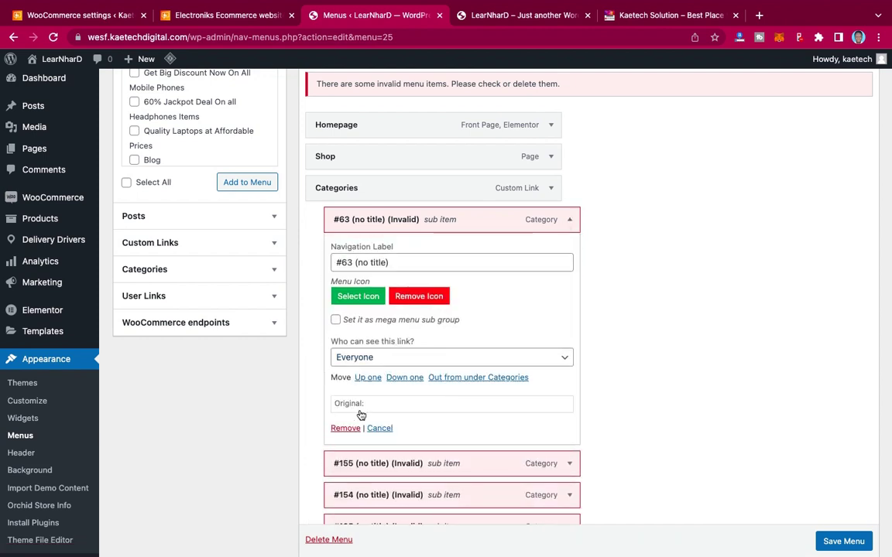
left_click(345, 428)
left_click(569, 220)
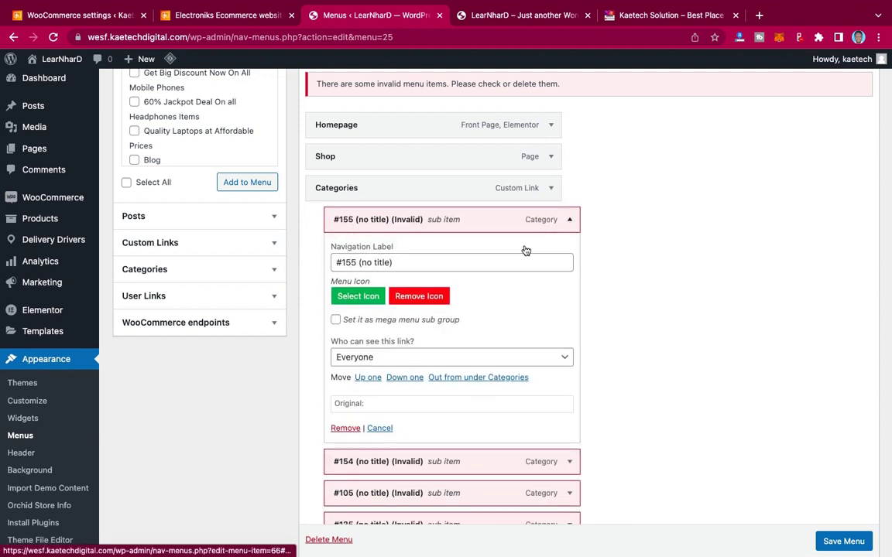
left_click(345, 428)
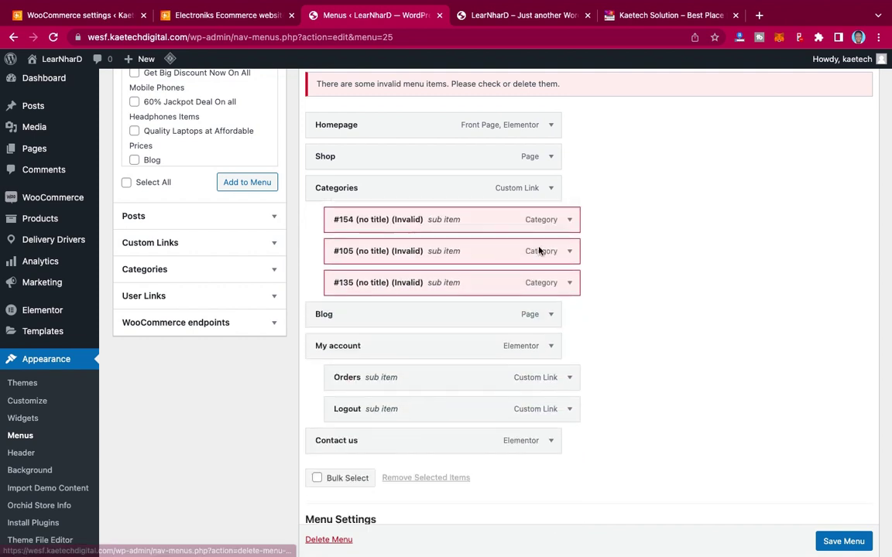
left_click(569, 220)
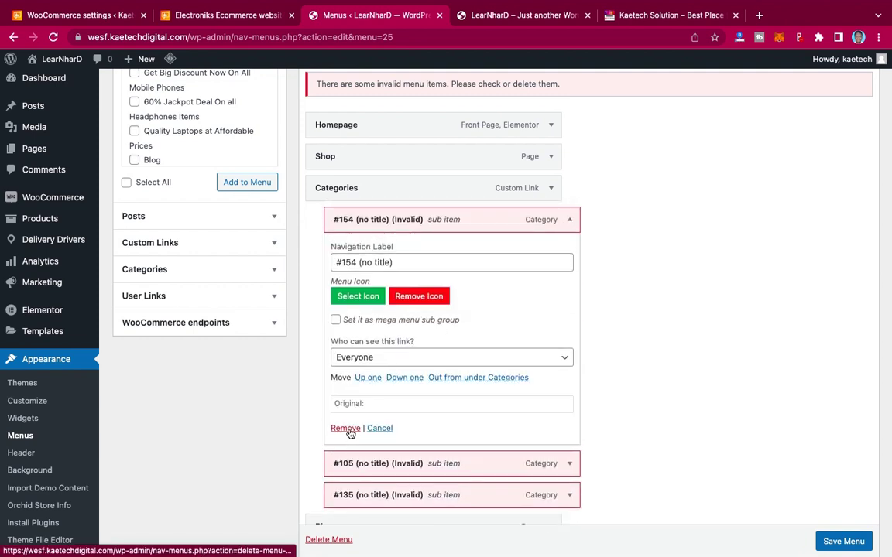
left_click(345, 428)
left_click(570, 220)
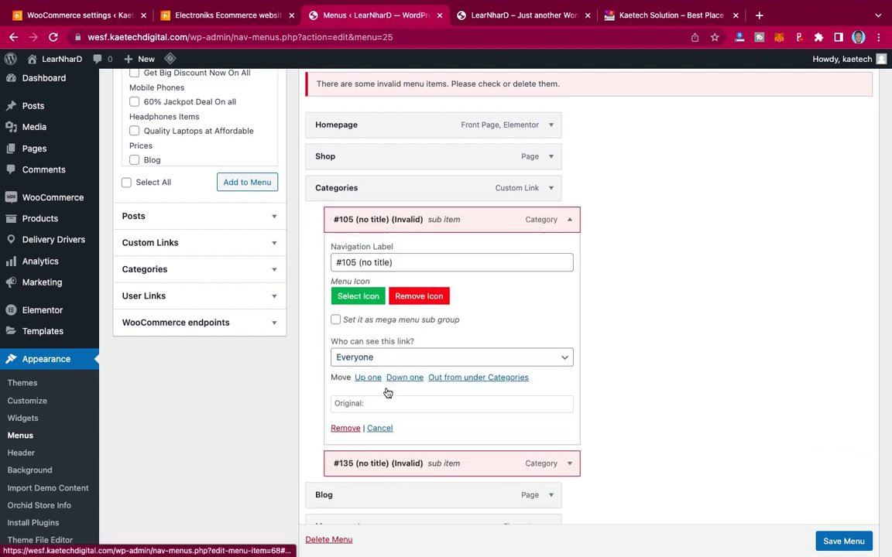
left_click(345, 428)
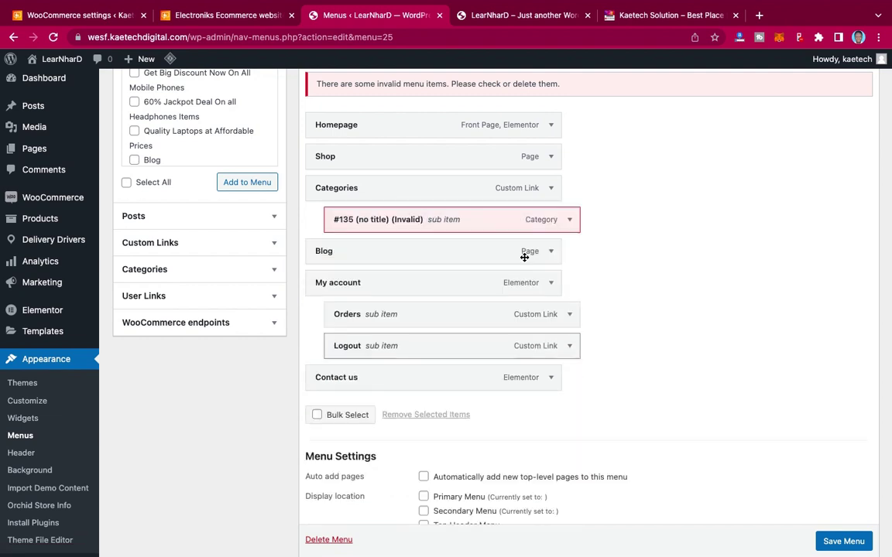
left_click(570, 221)
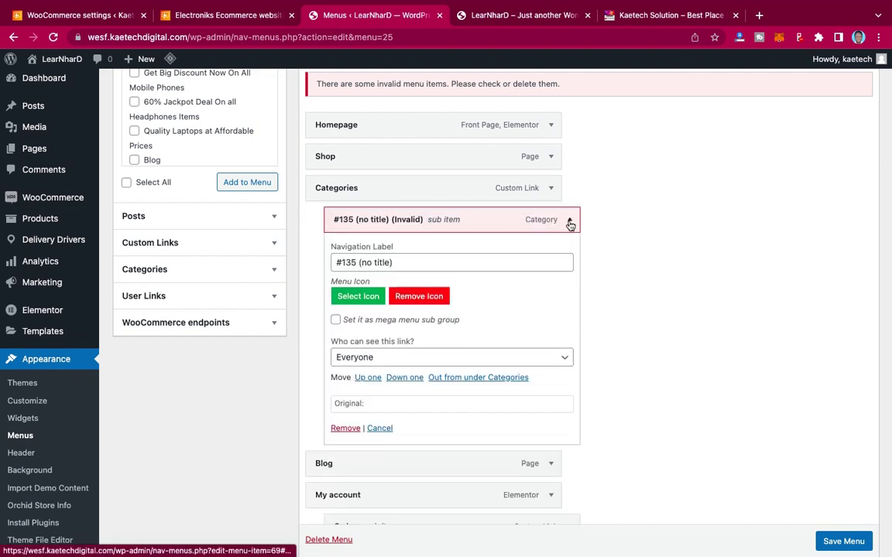
left_click(345, 429)
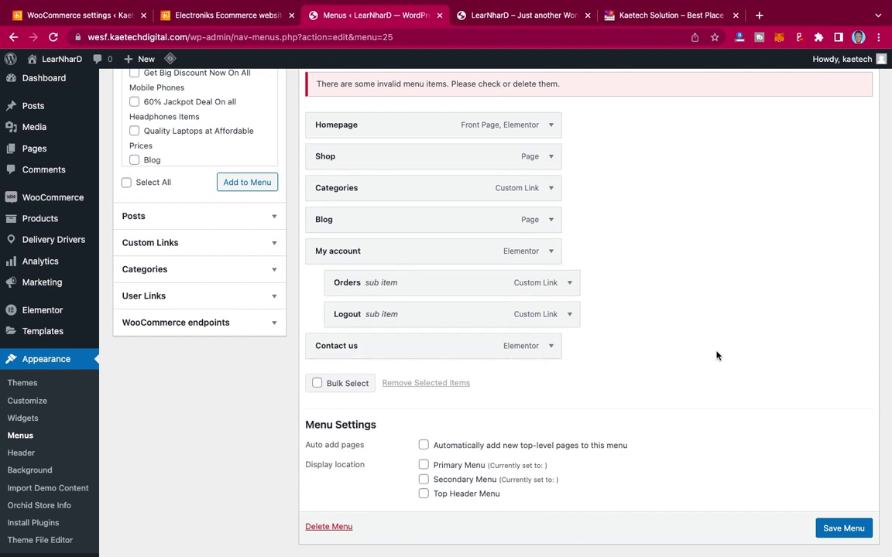
Assign the Main Menu to the Primary Menu display location and save the menu
scroll(716, 356, "down", 1)
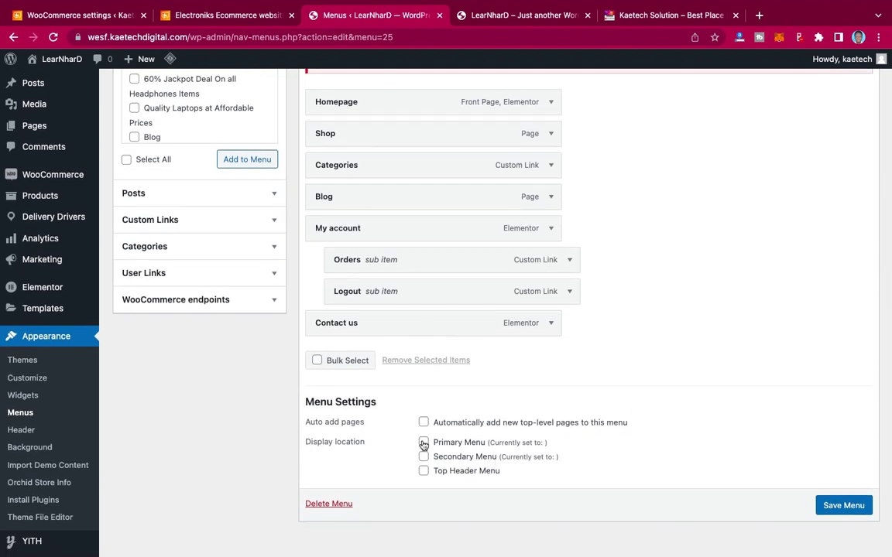
left_click(844, 504)
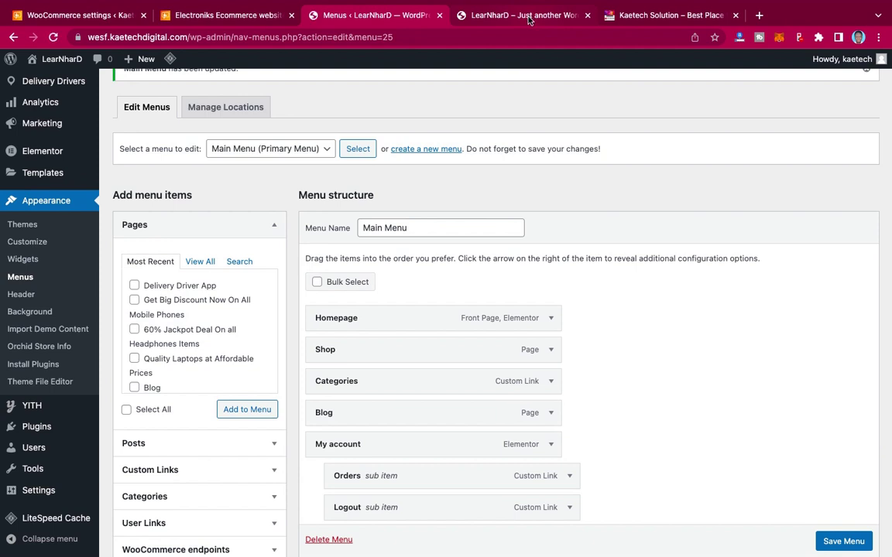
Reload the live LearNharD home page and check its navigation bar, All Categories list and page sections down to the footer
left_click(529, 17)
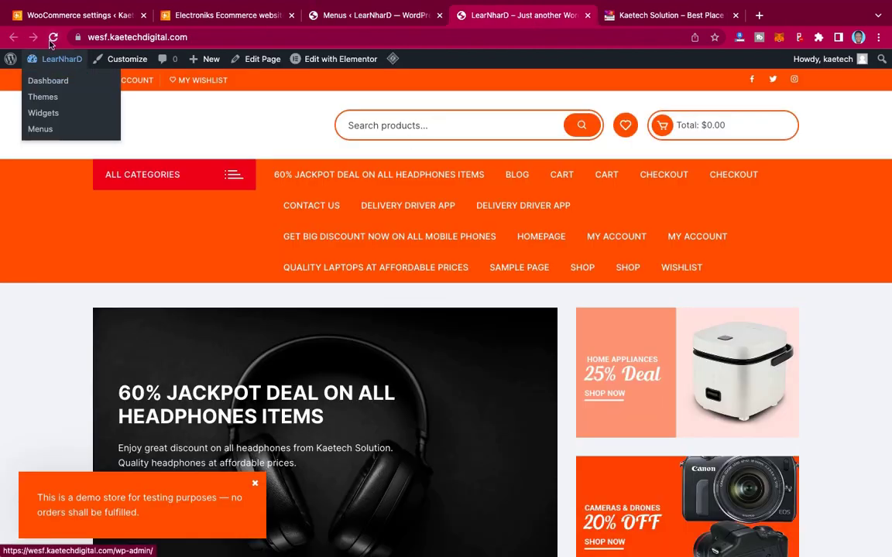
left_click(52, 37)
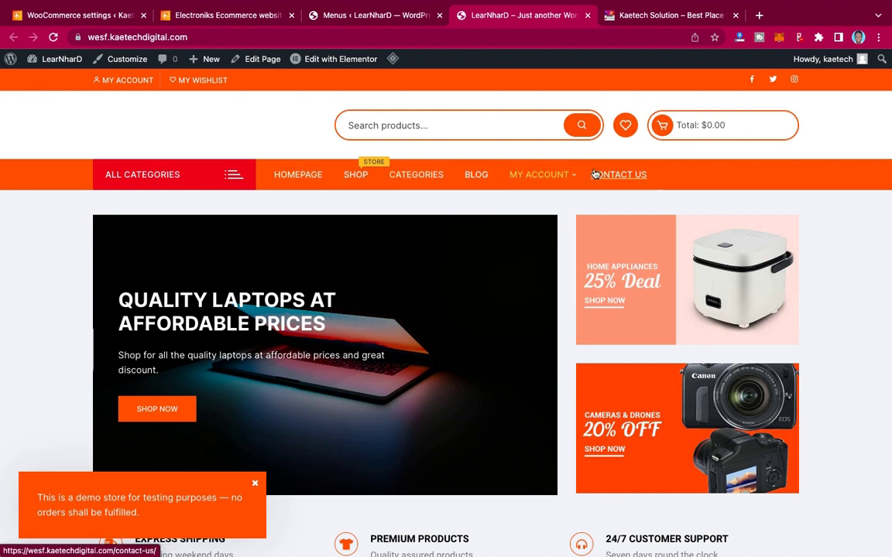
mouse_move(575, 178)
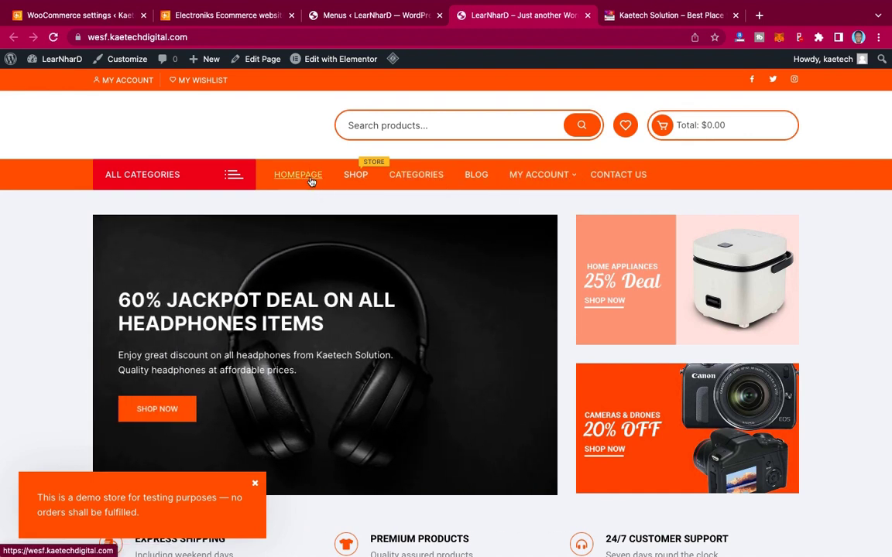
left_click(234, 174)
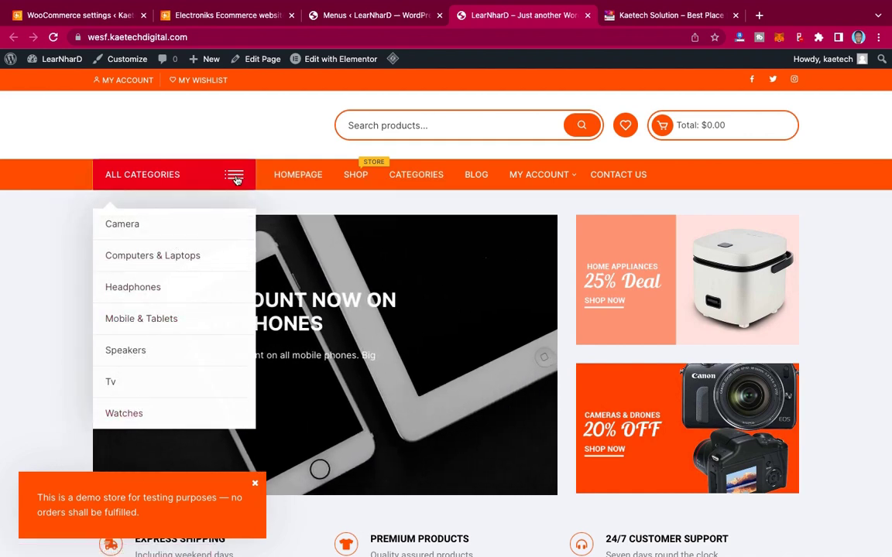
left_click(235, 177)
scroll(819, 270, "down", 20)
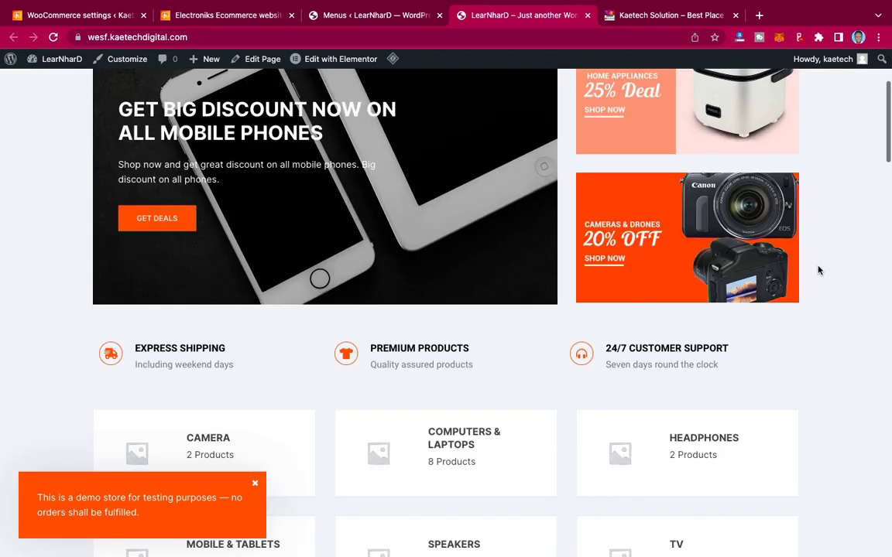
scroll(819, 270, "down", 10)
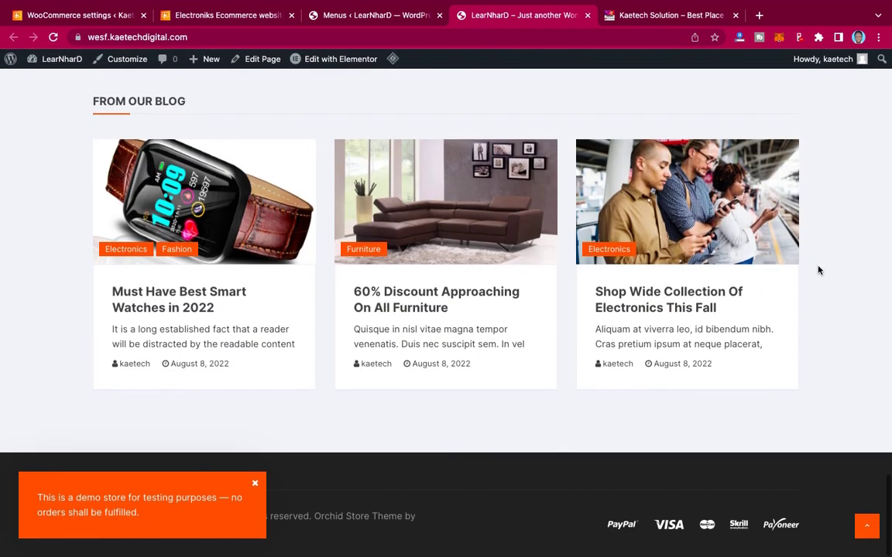
scroll(818, 270, "up", 15)
scroll(819, 270, "up", 10)
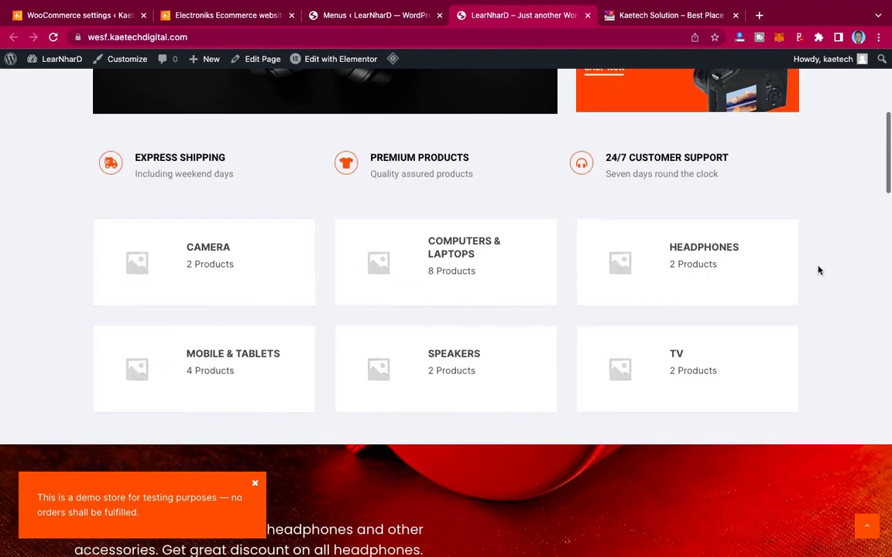